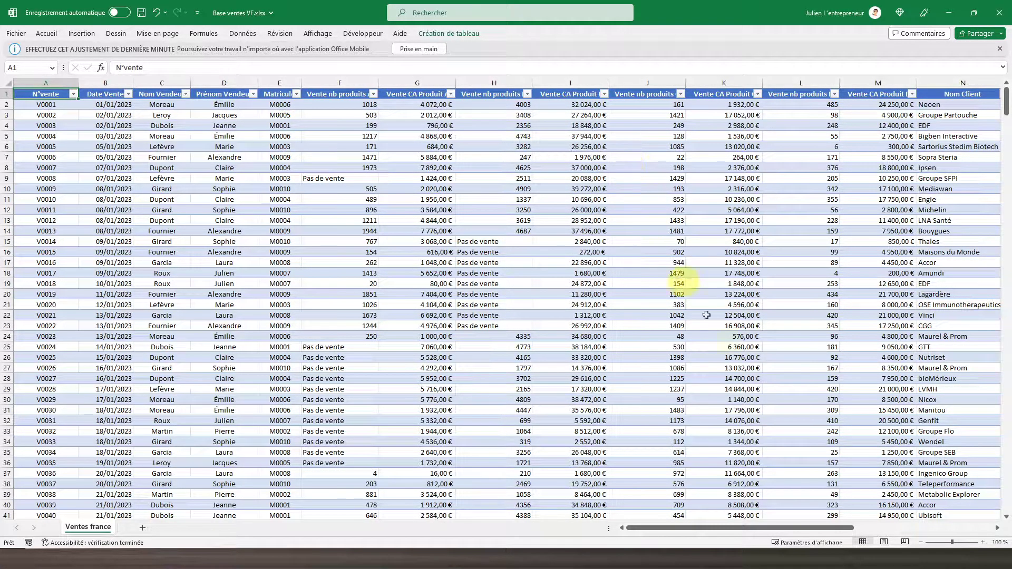
Examine the columns of the Ventes france sales table, from the sale number across to the client's city
click(998, 528)
click(998, 528)
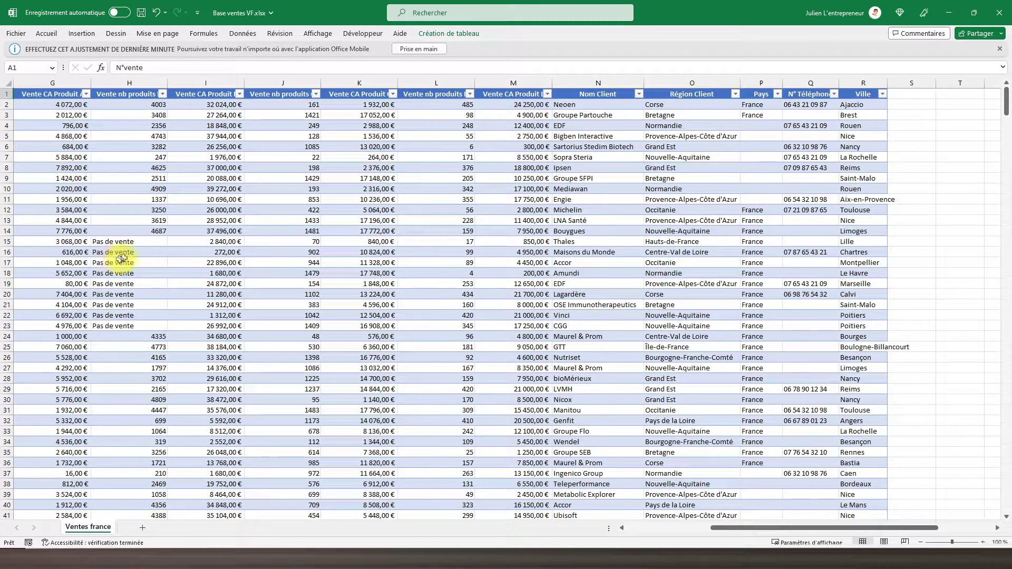
drag(723, 524, 554, 515)
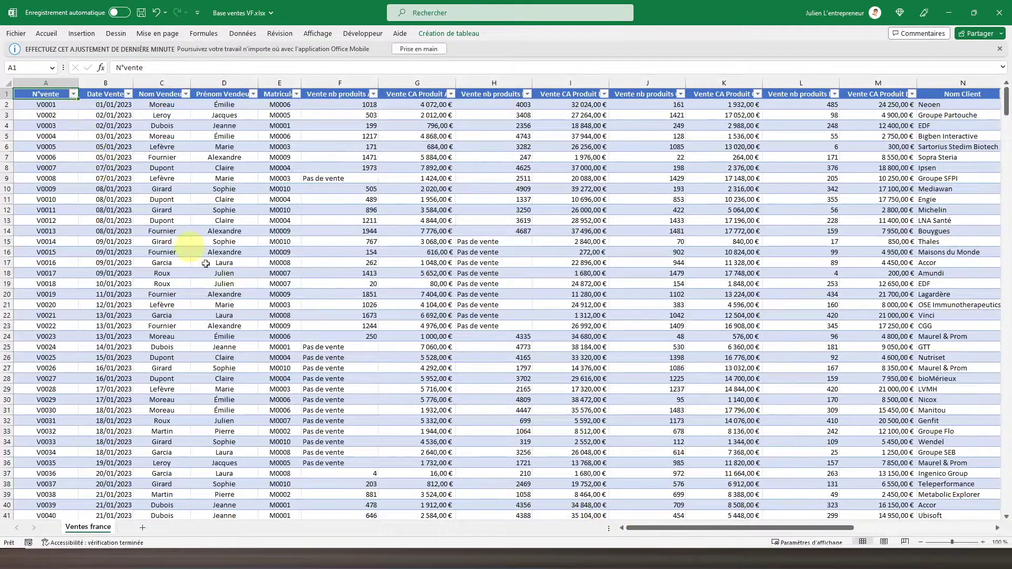
Switch to Power BI Desktop and import Tableau1 from the Excel workbook Base ventes VF.xlsx for transformation in Power Query
click(396, 551)
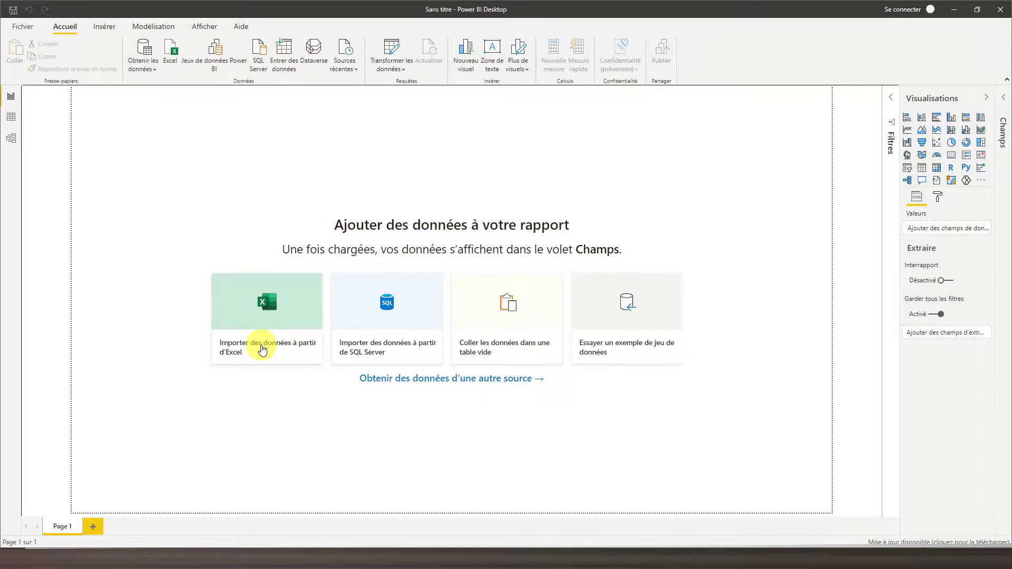
click(262, 348)
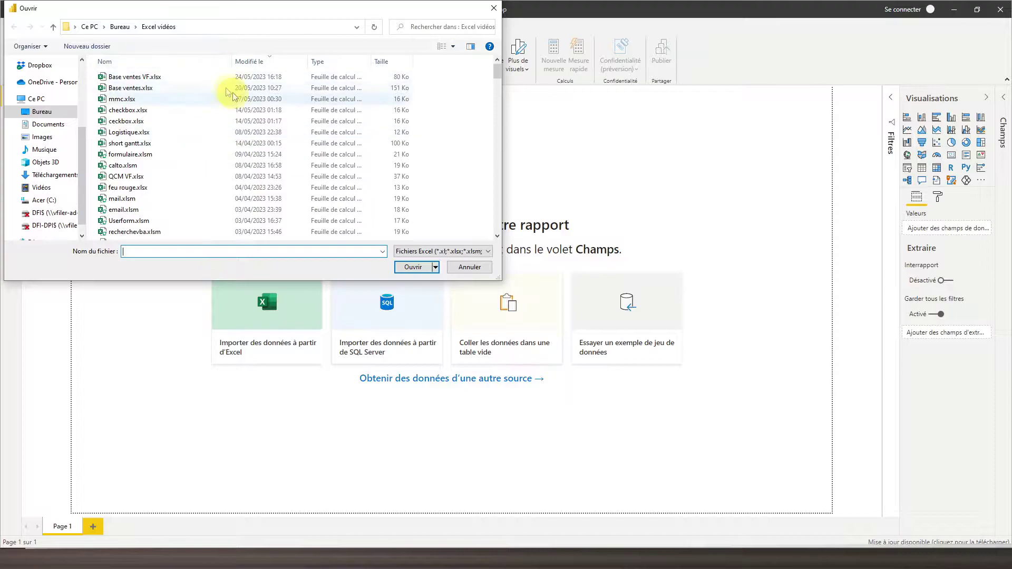
click(170, 78)
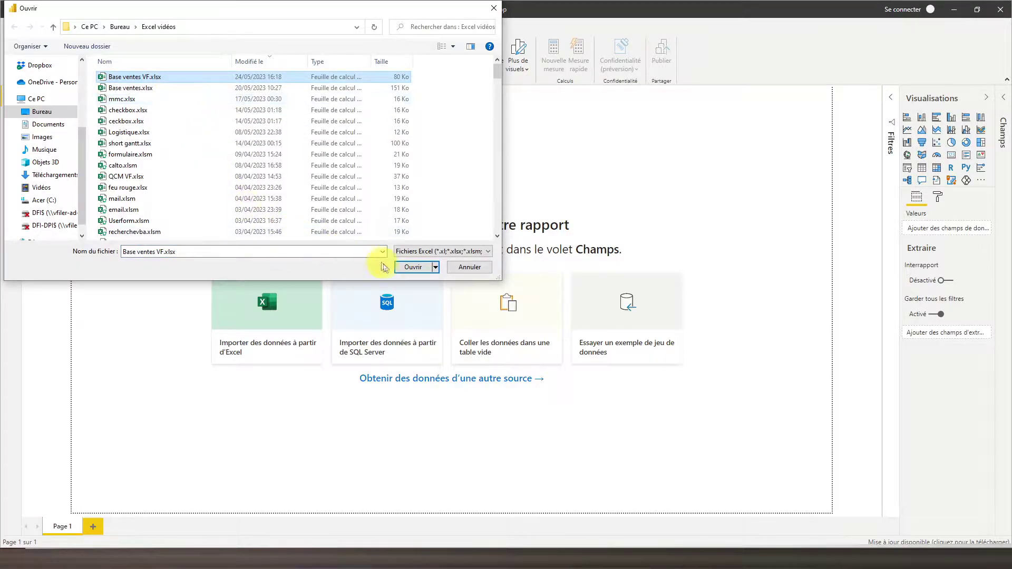
click(406, 266)
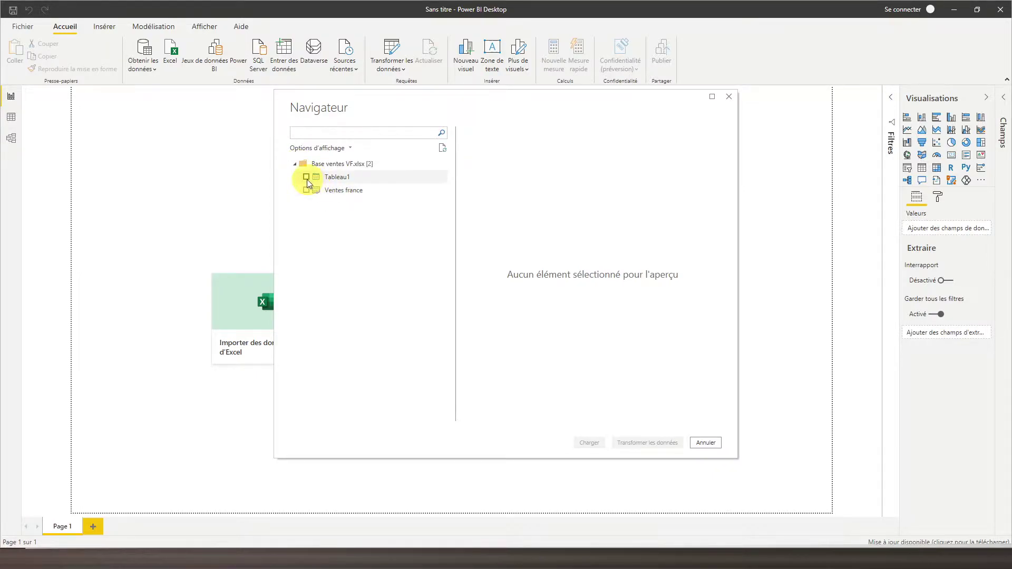
click(306, 179)
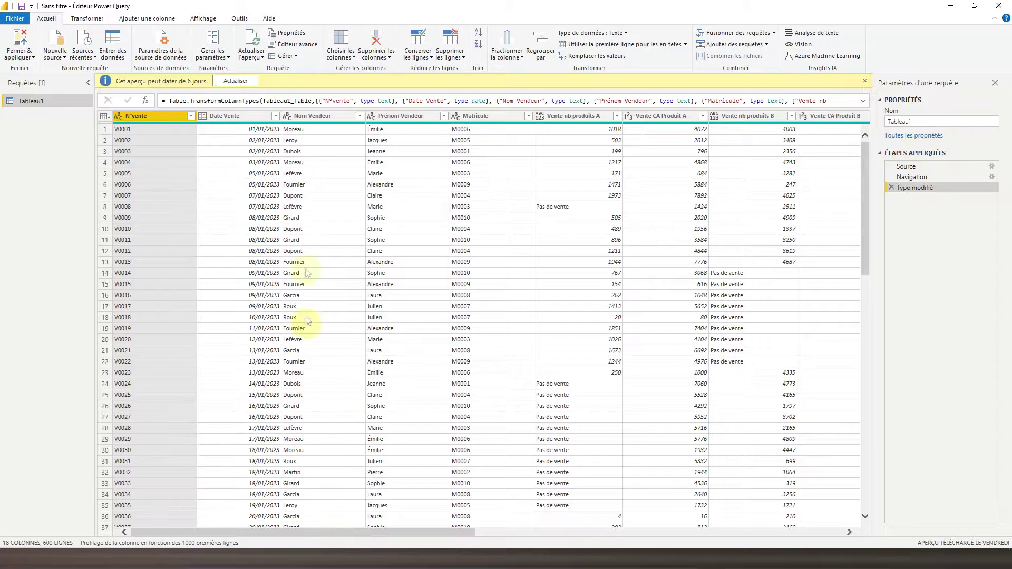
Examine the distinct values and rows of the Région Client column for inconsistent spellings
drag(341, 532, 701, 543)
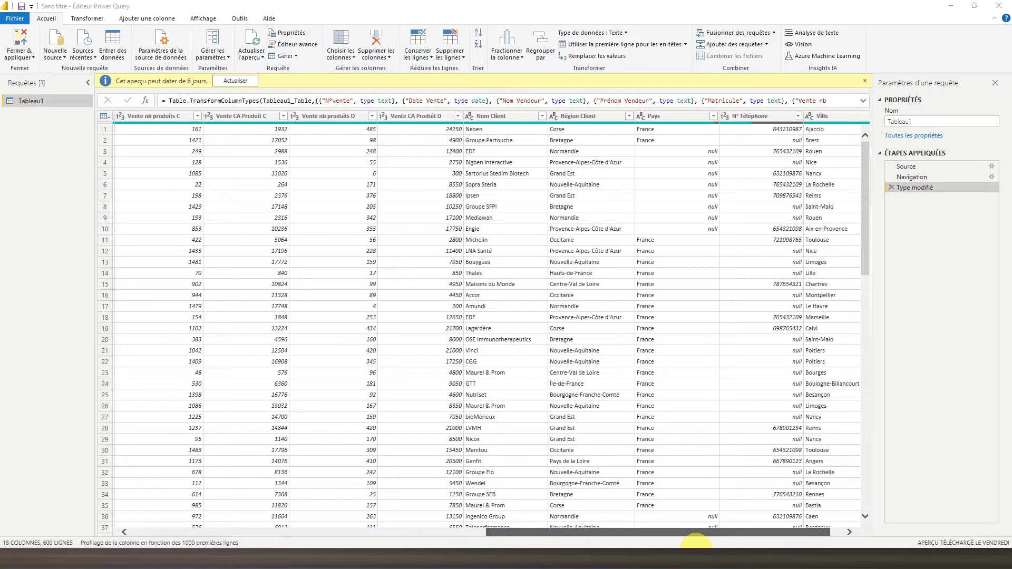
click(600, 119)
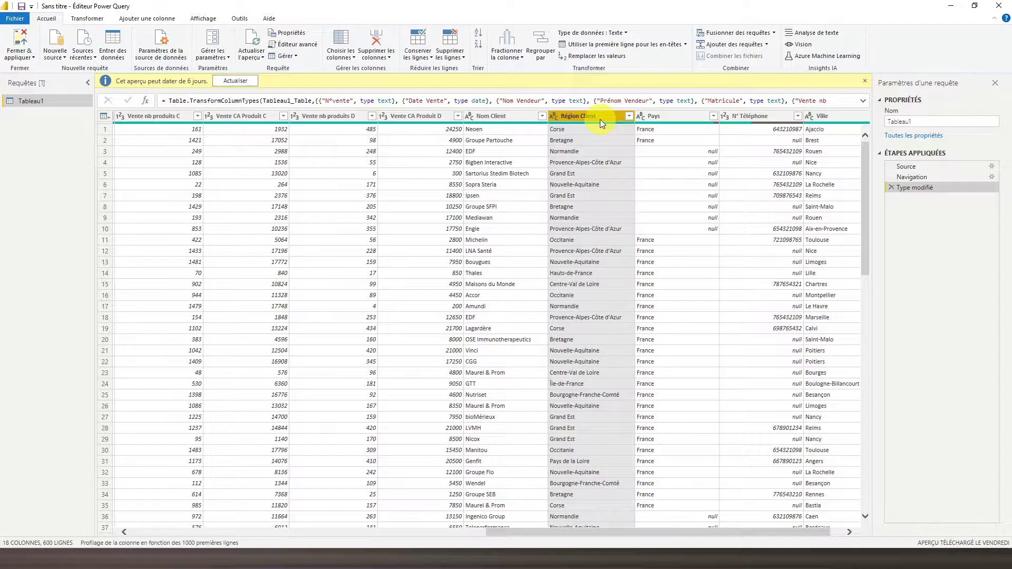
click(629, 116)
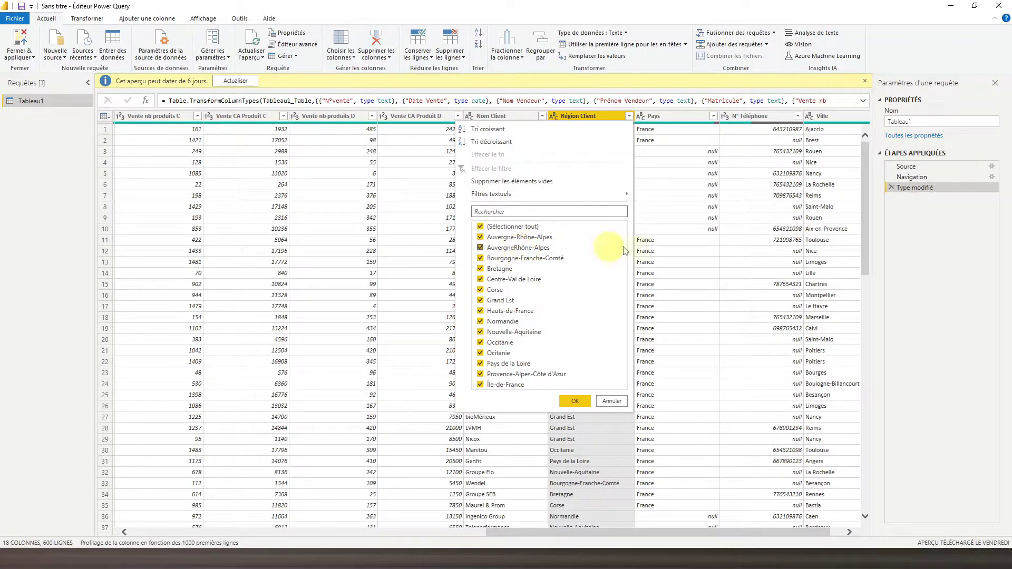
click(670, 257)
scroll(596, 283, down, 16)
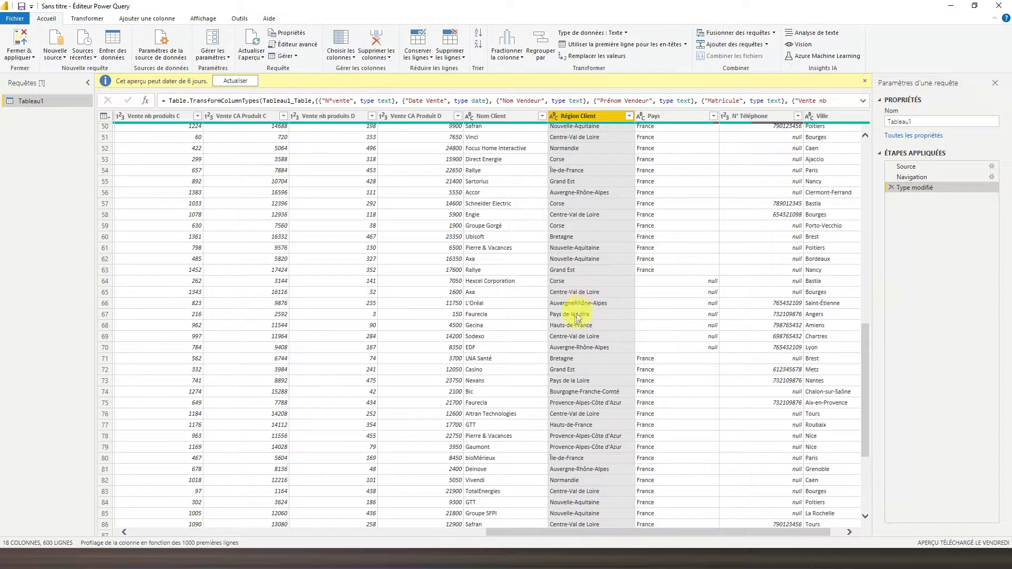
scroll(580, 366, down, 2)
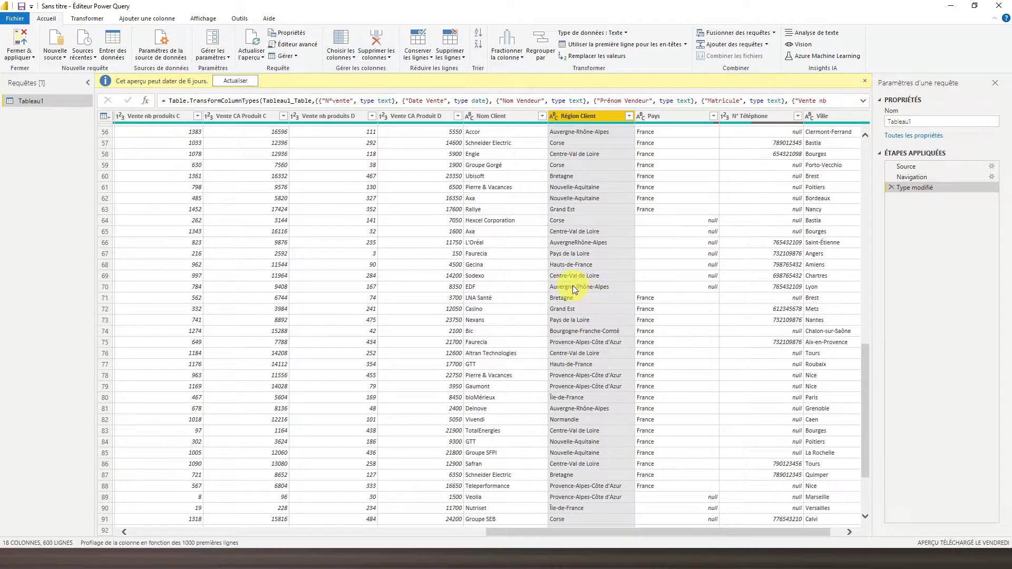
Start a value replacement on the Région Client column with AuvergneRhône-Alpes as the value to find
right_click(605, 116)
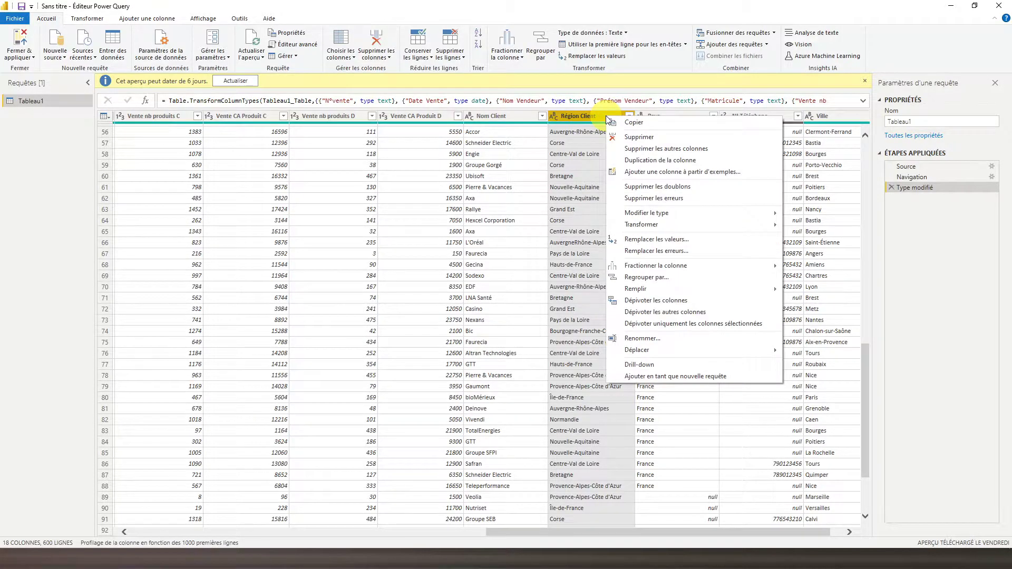
click(650, 239)
click(497, 218)
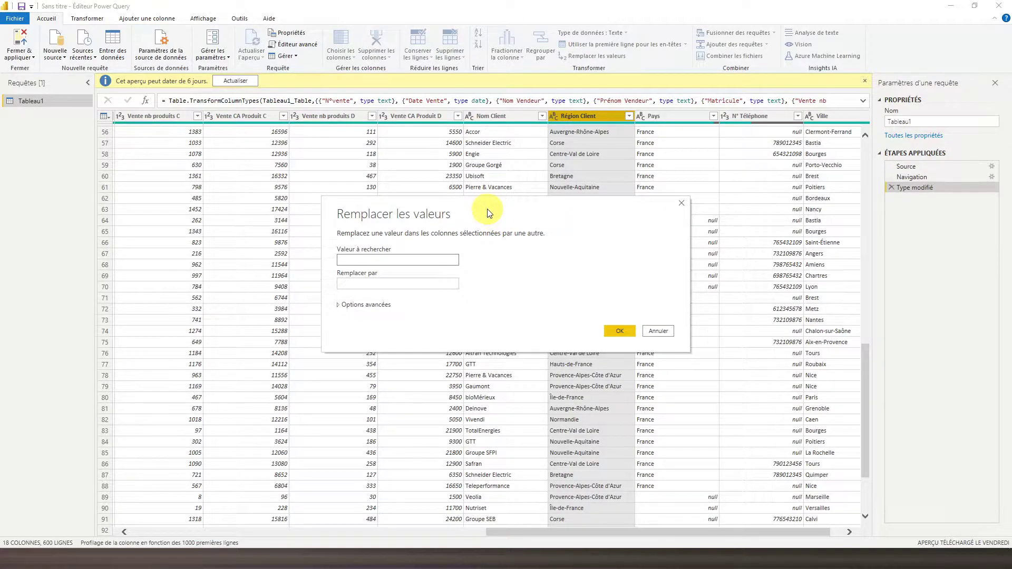
drag(487, 212, 564, 93)
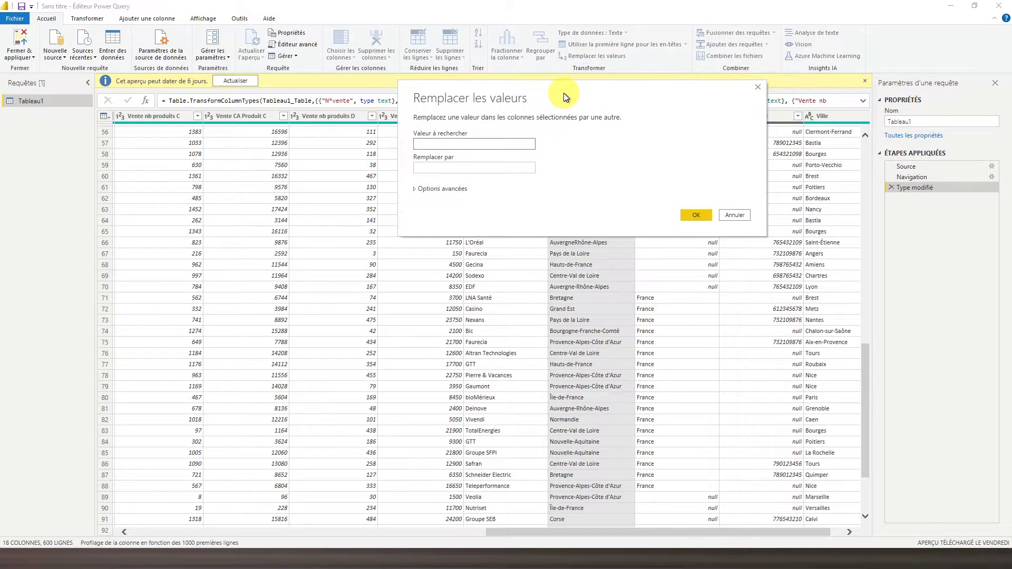
click(433, 144)
text(A)
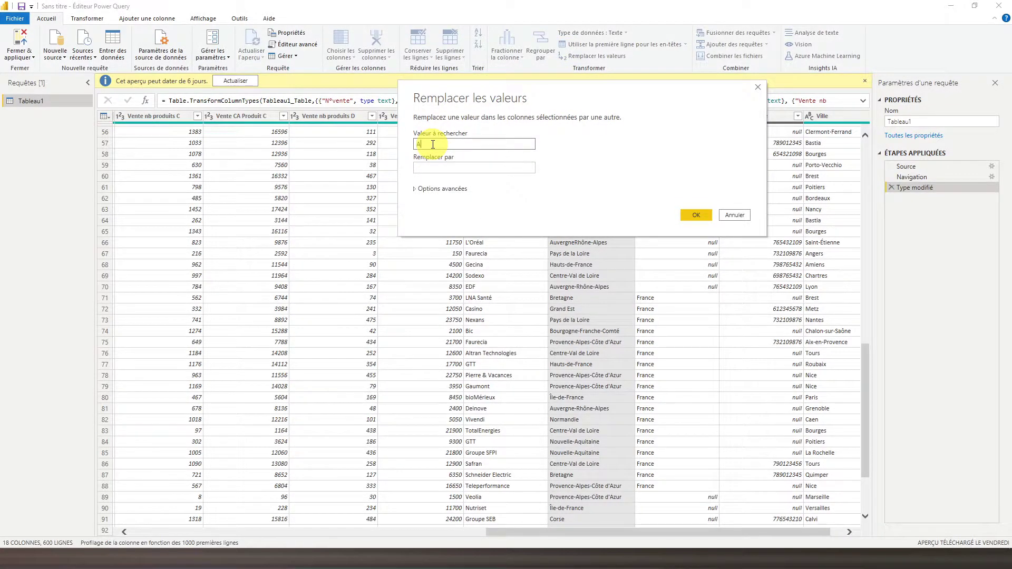
text(uvergneRhône-Alpes)
Set the replacement to Auvergne-Rhône-Alpes, reusing the search text with the missing hyphen added, and apply it
triple_click(438, 146)
key(ctrl+c)
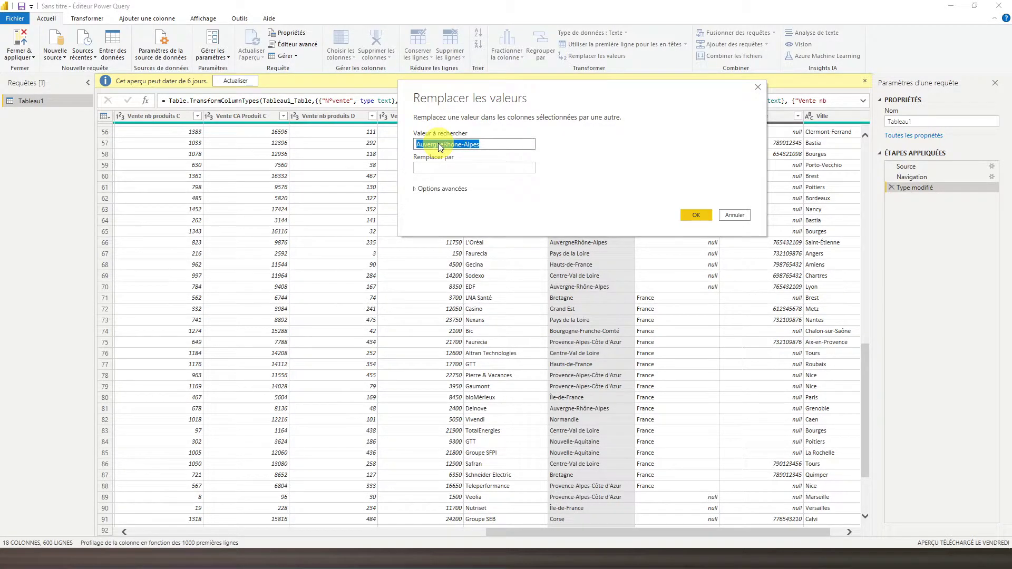
click(442, 167)
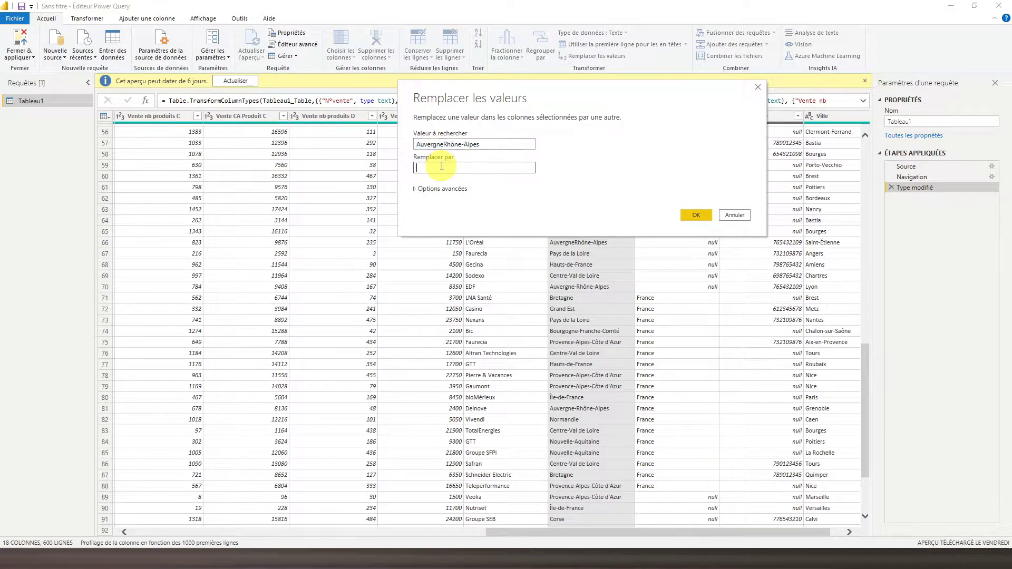
key(ctrl+v)
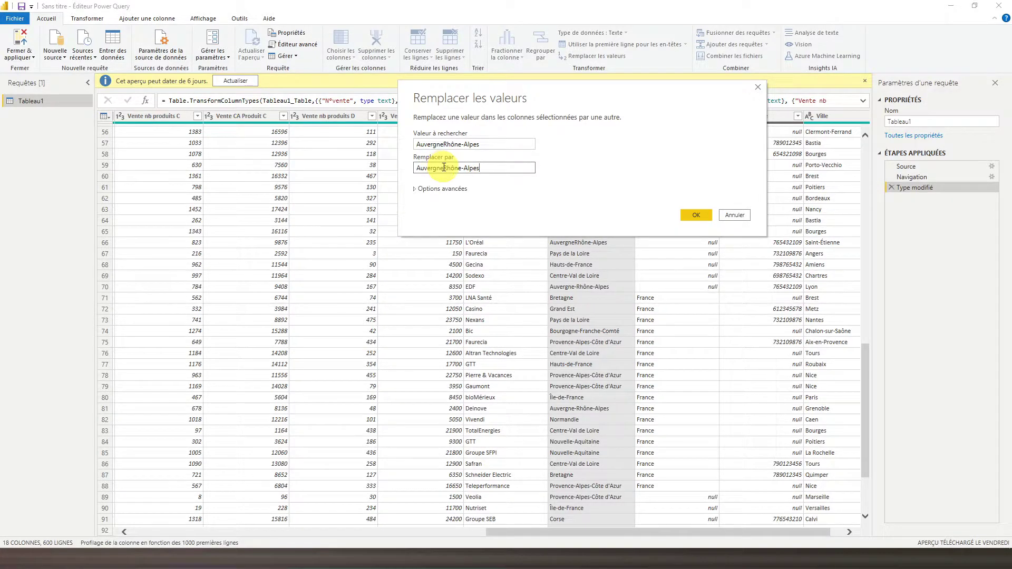
click(443, 167)
text(-)
click(446, 144)
click(432, 167)
click(704, 216)
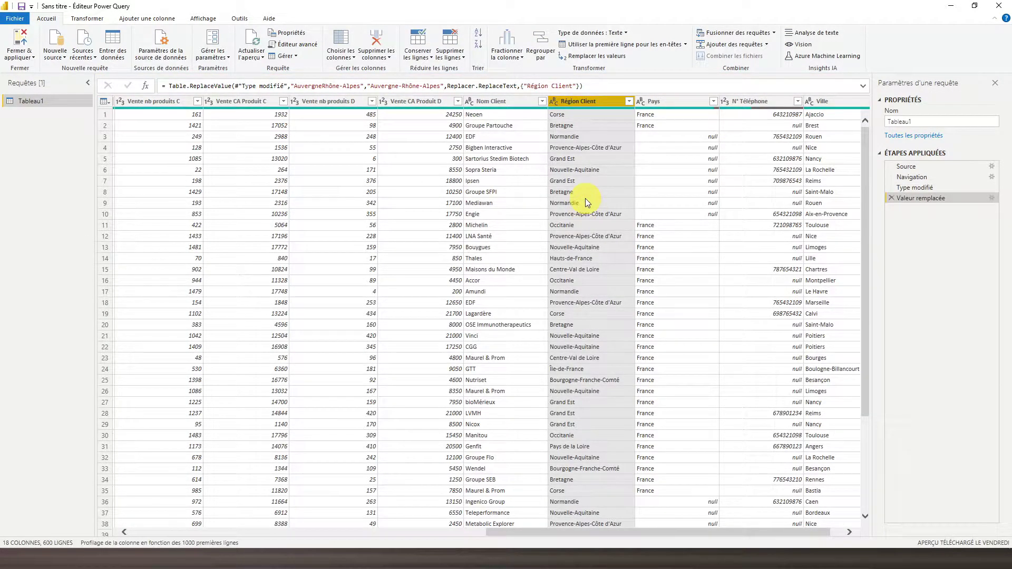
Check the region list for remaining misspellings and replace Ocitanie with Occitanie in the Région Client column
click(629, 102)
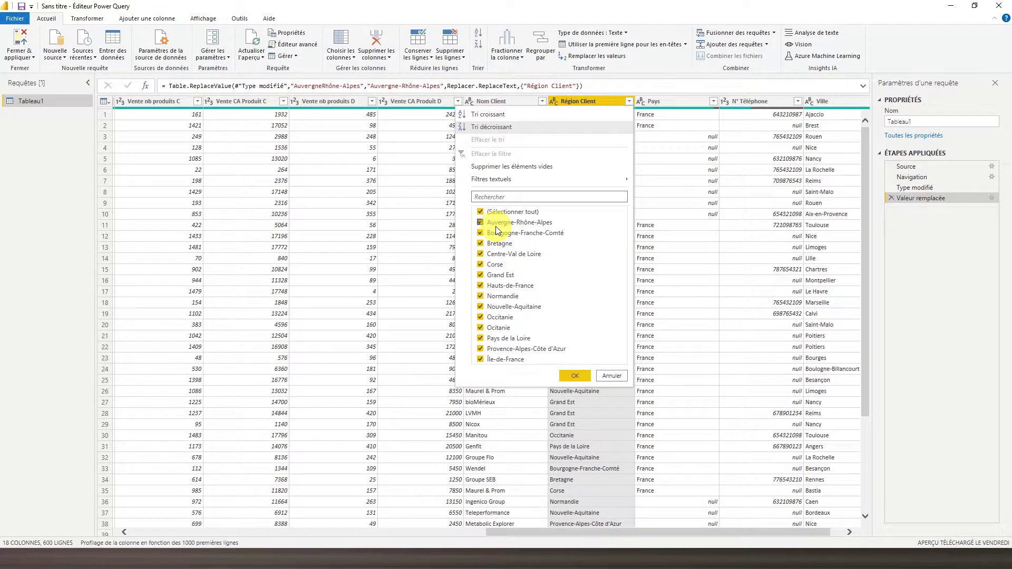
click(588, 103)
right_click(588, 103)
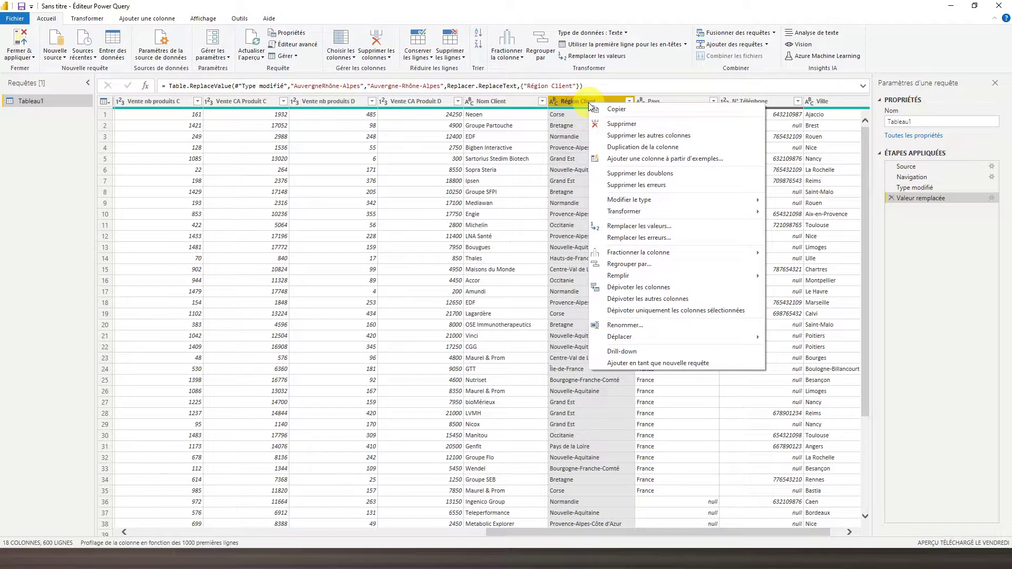
click(611, 226)
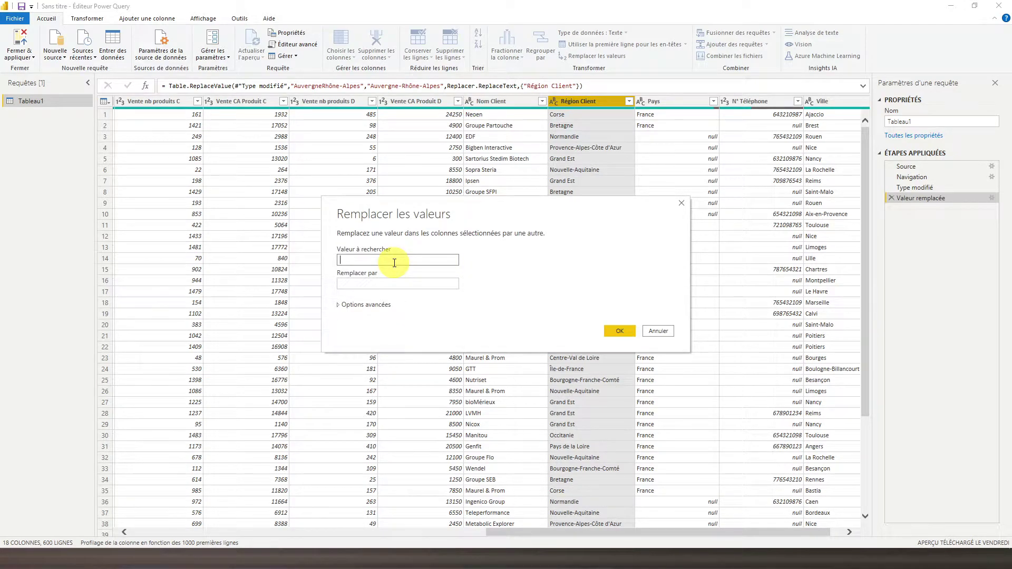
text(Ocitanie)
key(Tab)
text(Occ)
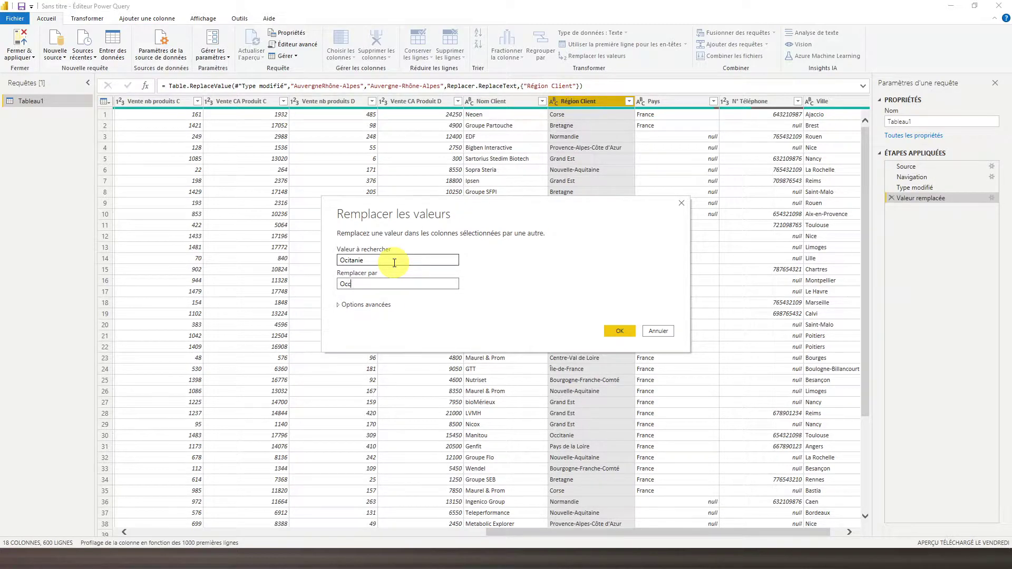
text(itanie)
click(613, 328)
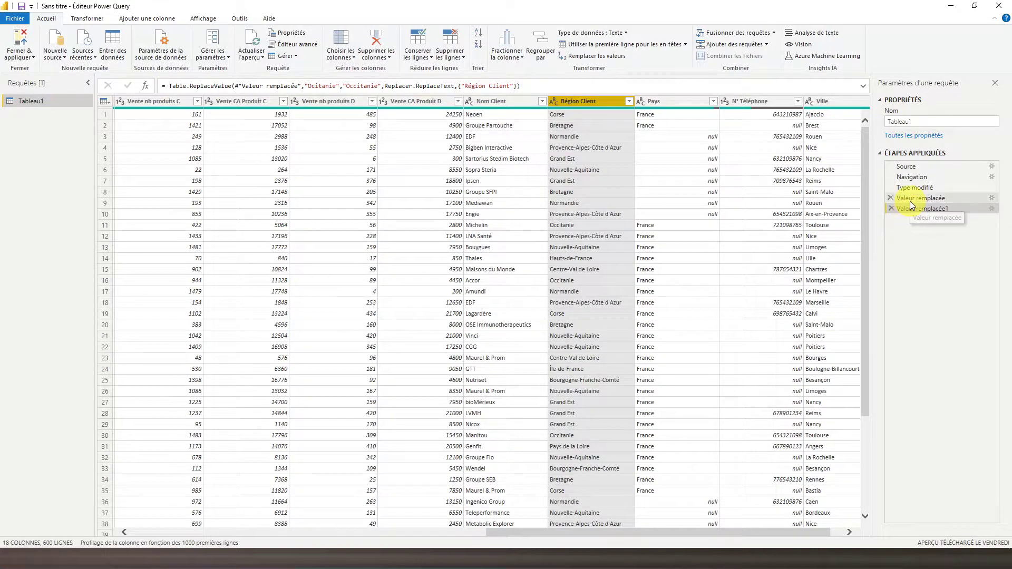
Review the Région Client filter list and apply it with every region selected
click(629, 102)
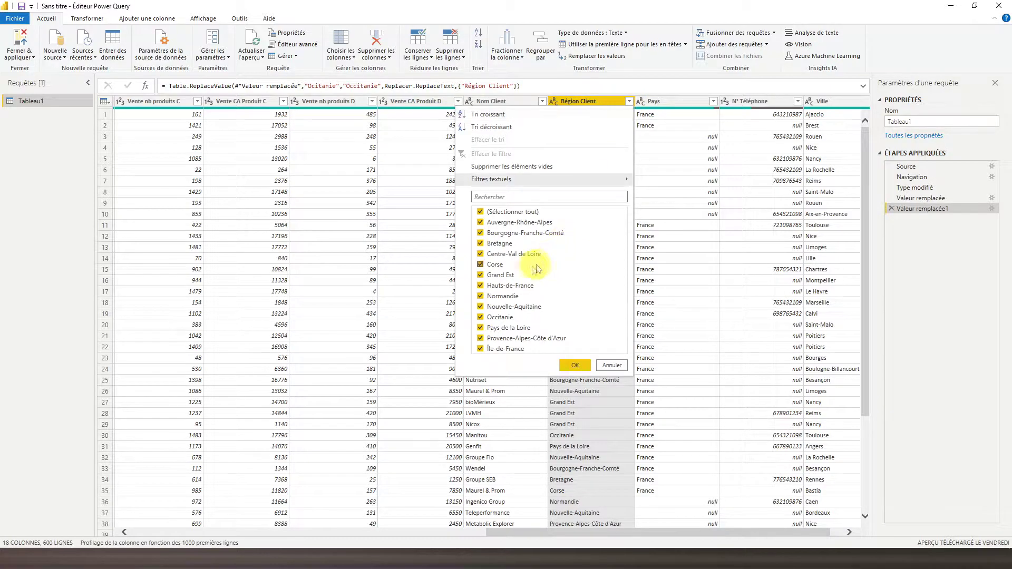
click(564, 366)
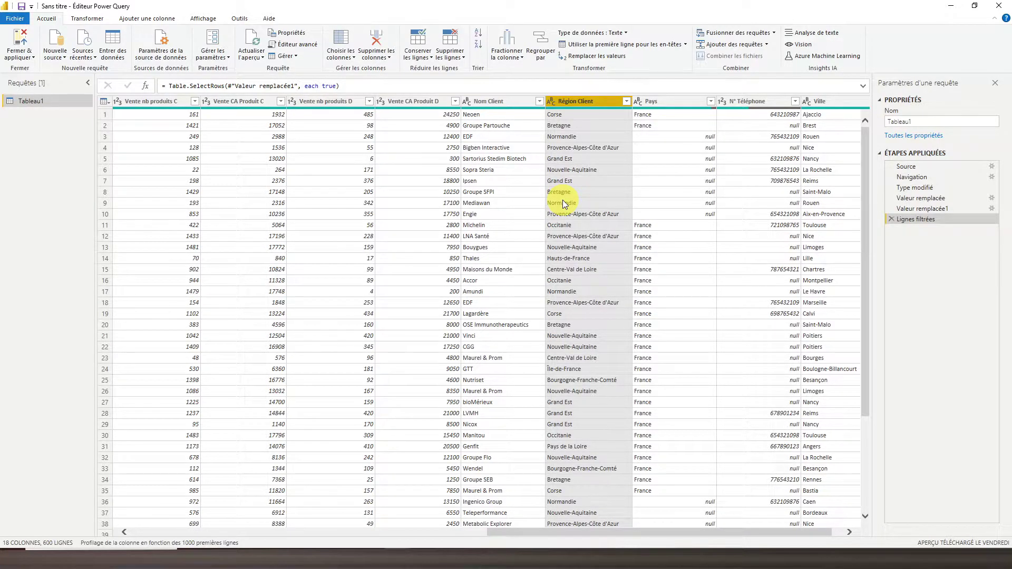
Examine the distinct values of the Vente nb produits A column without applying a filter
click(125, 533)
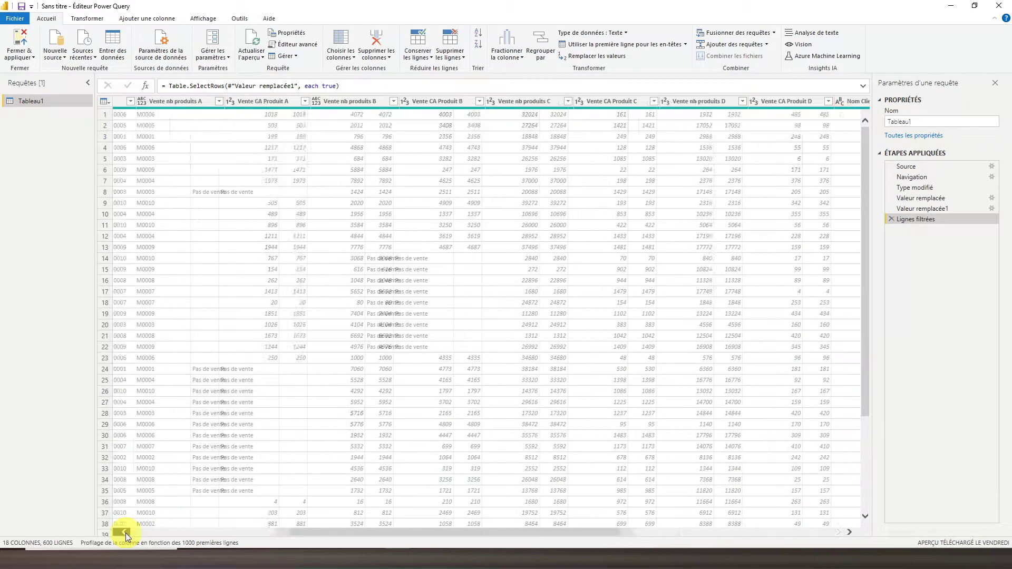
click(126, 533)
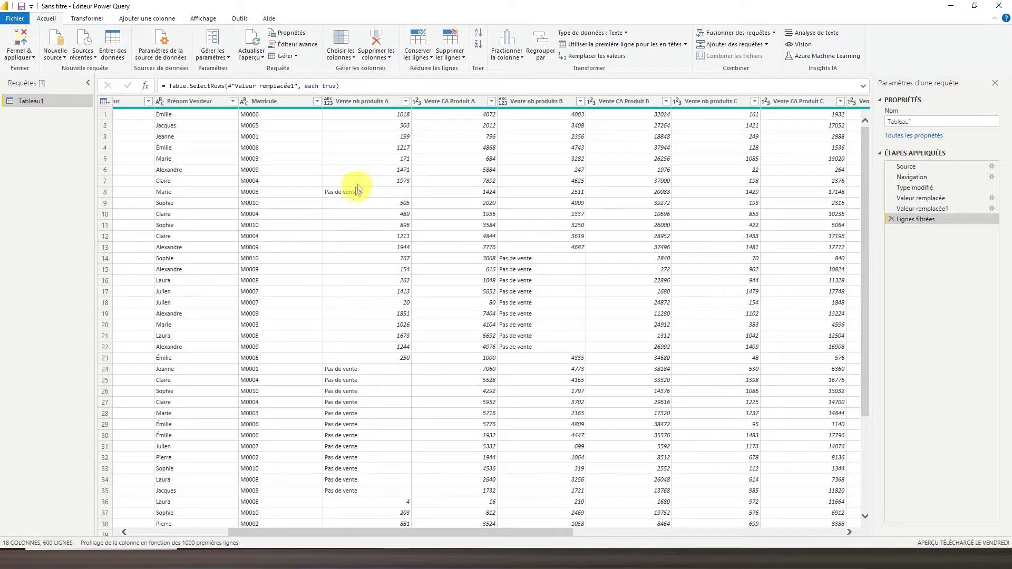
click(406, 102)
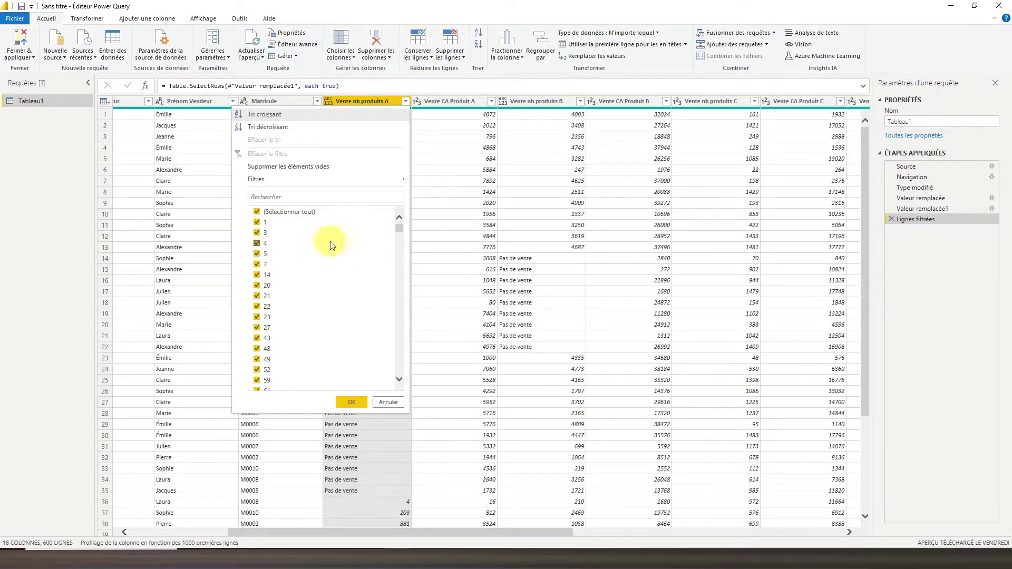
drag(398, 229, 399, 371)
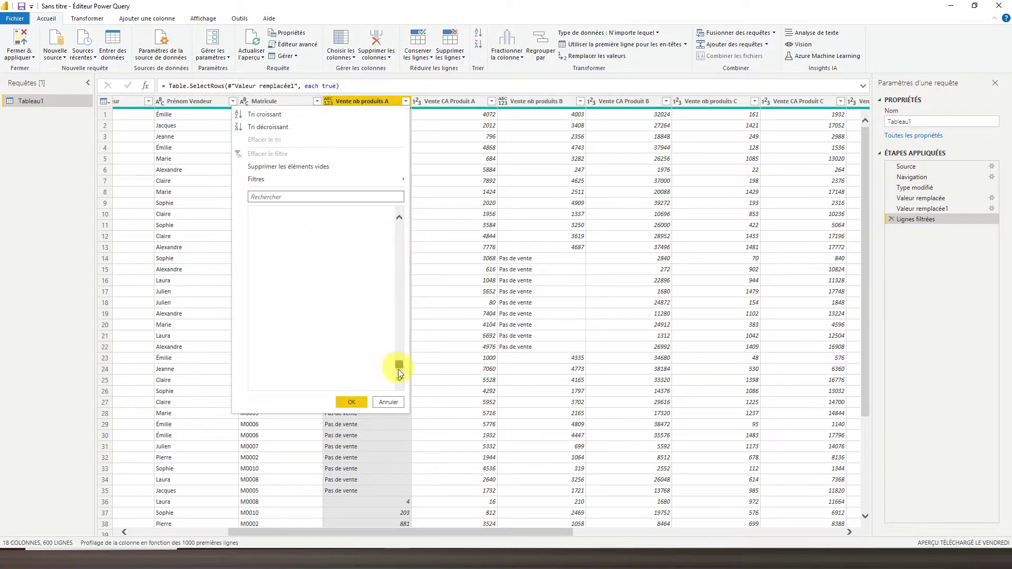
click(389, 402)
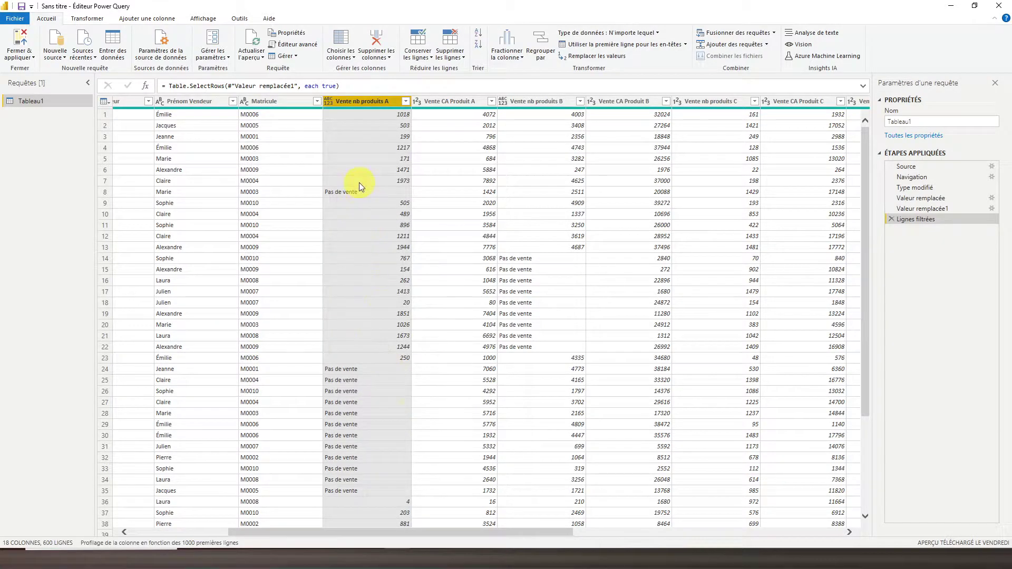
Change the data type of the Vente nb produits A column to whole number (Nombre entier) and inspect its row 8 cell
click(329, 103)
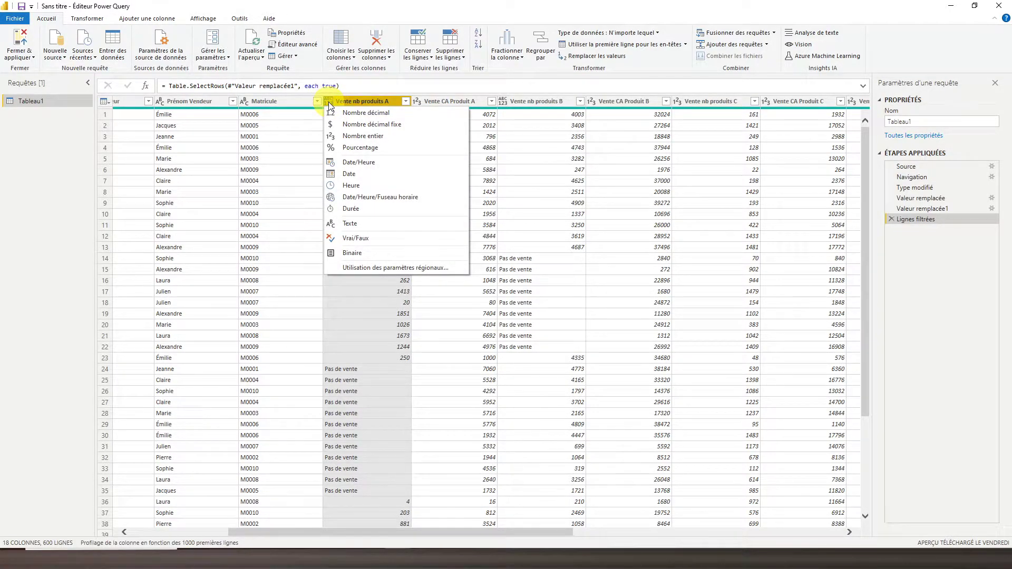
click(360, 137)
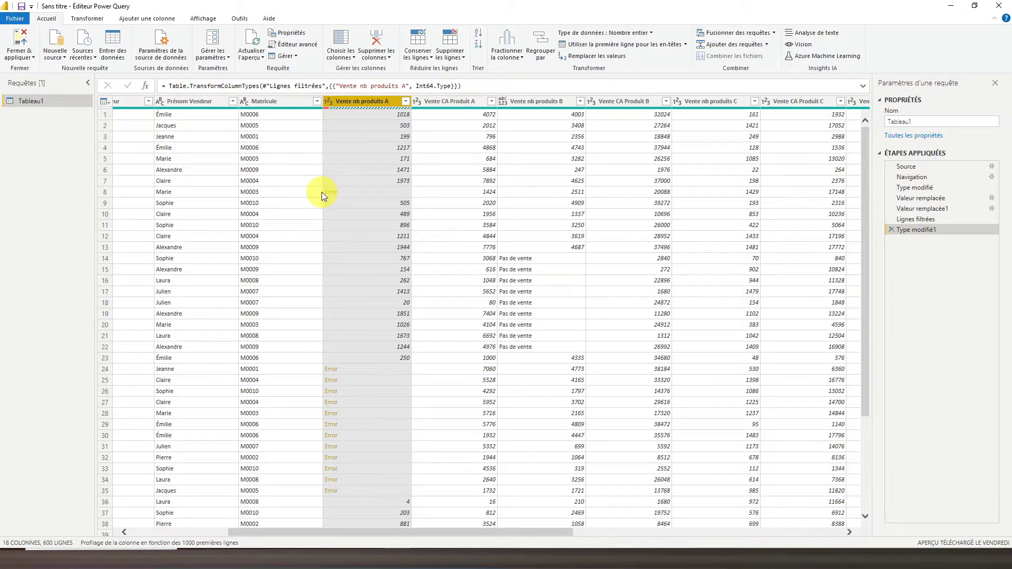
click(366, 191)
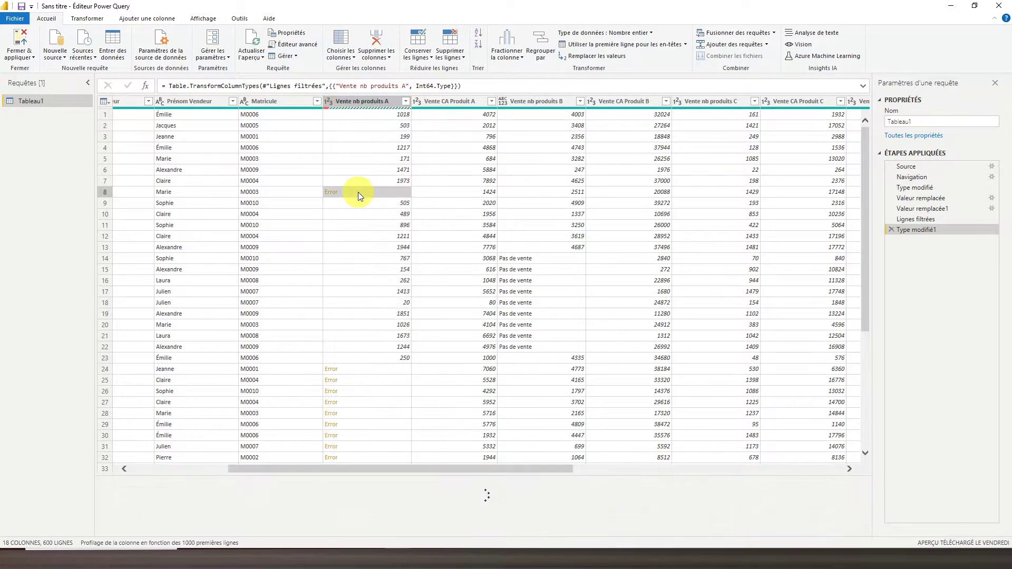
Inspect the details of the row 8 error in the Vente nb produits A column and delete the resulting drill-down step
click(334, 197)
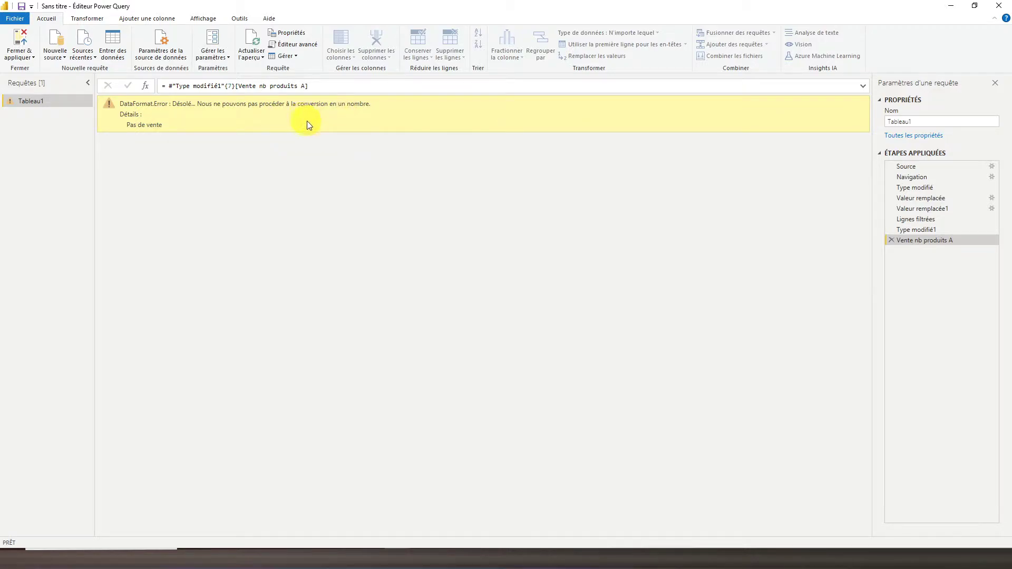
click(891, 240)
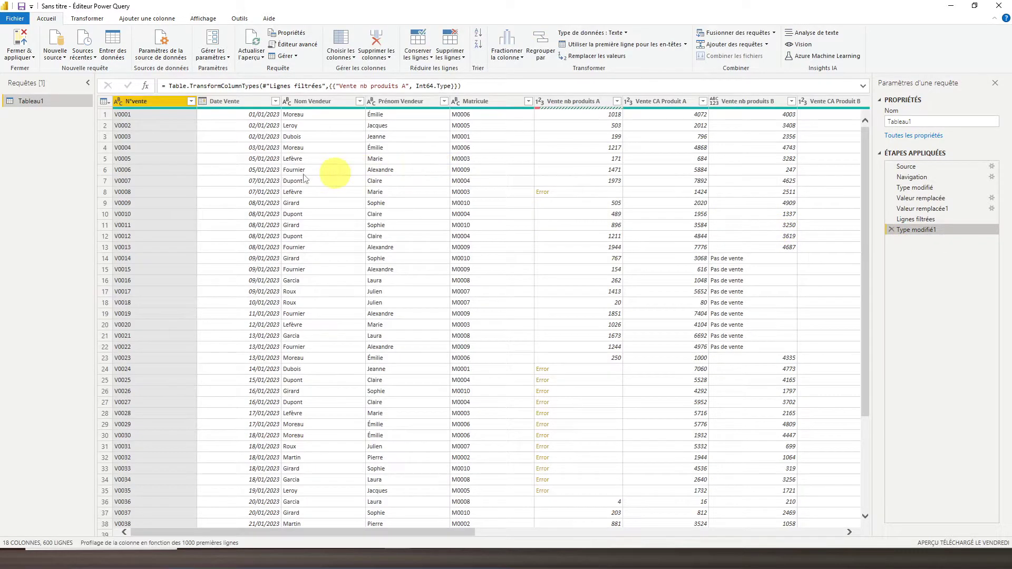
Try removing the rows with errors in the Vente nb produits A column, and delete that applied step
click(553, 117)
click(563, 101)
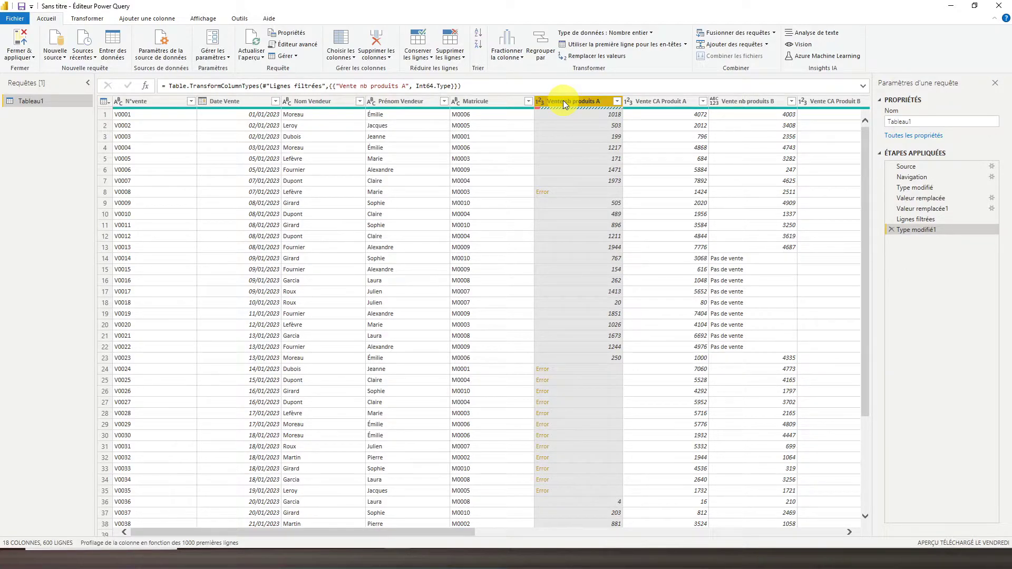
right_click(563, 101)
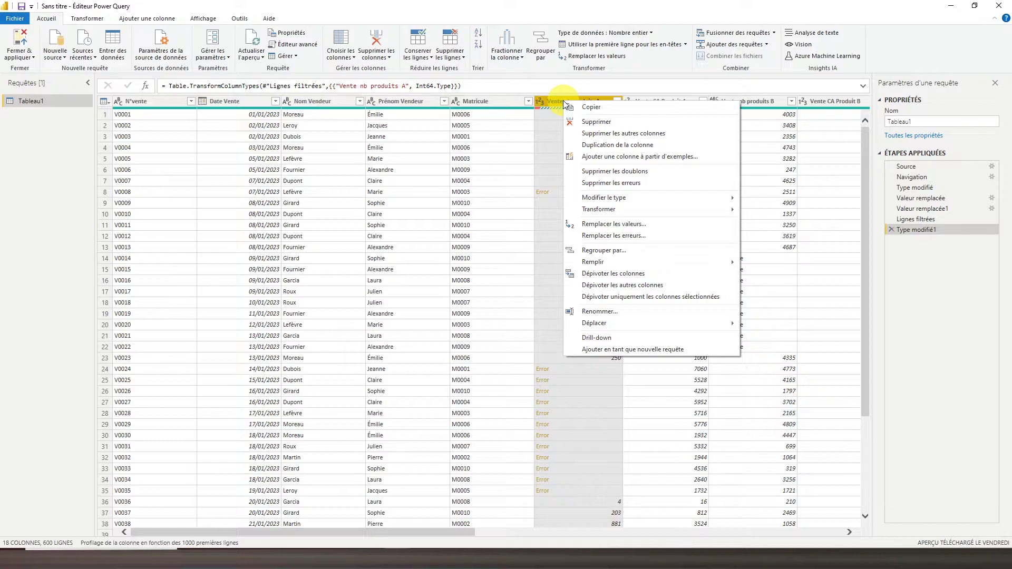
click(611, 183)
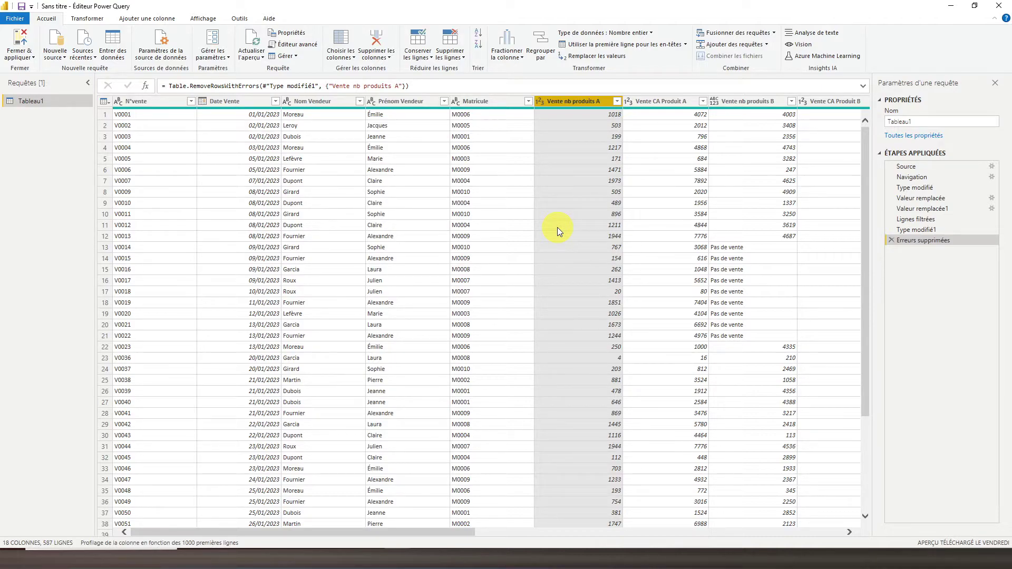
click(893, 241)
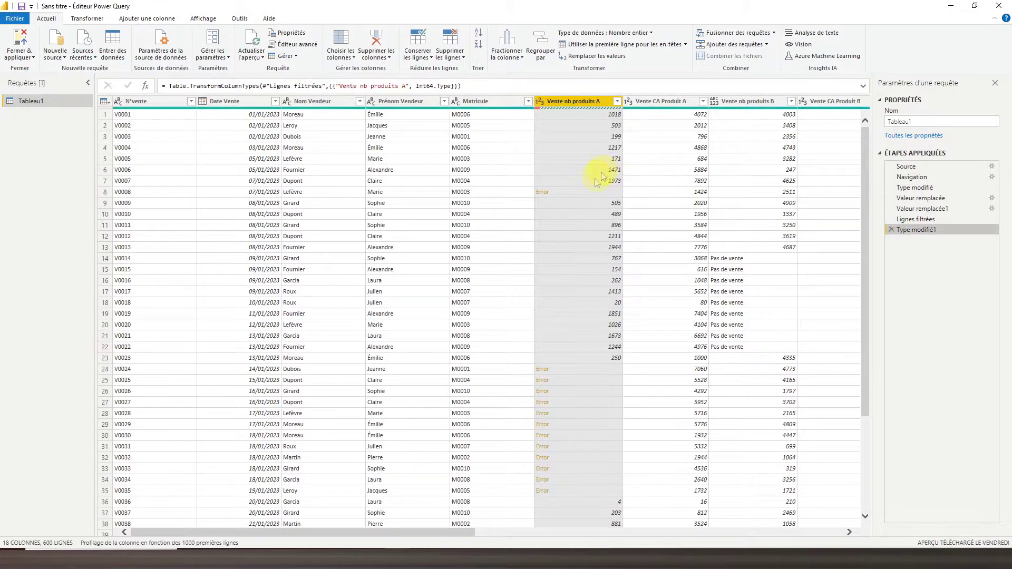
Replace the errors in the Vente nb produits A column with 0 and check its distinct values without filtering
right_click(574, 106)
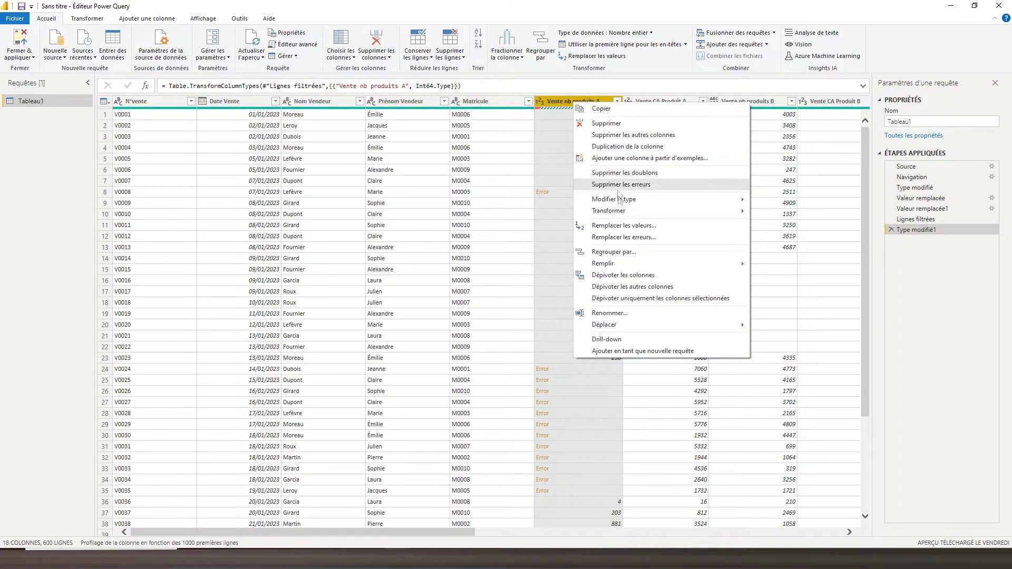
click(613, 238)
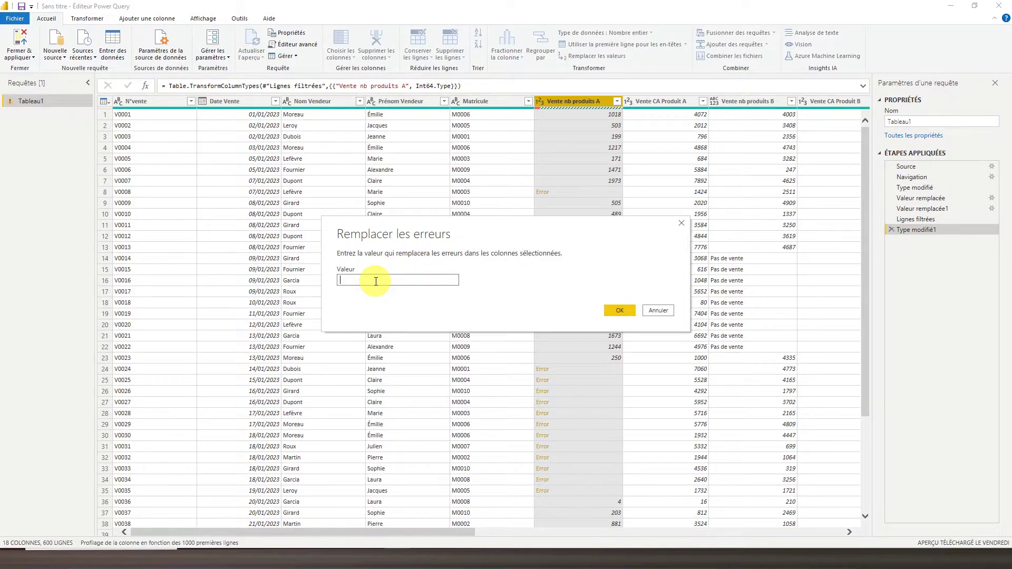
text(0)
click(619, 311)
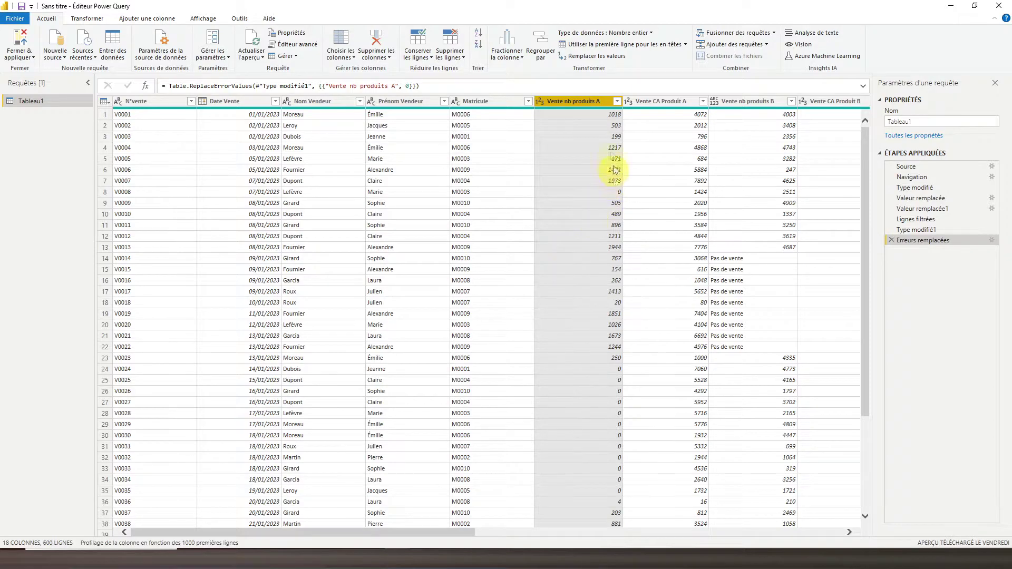
click(616, 101)
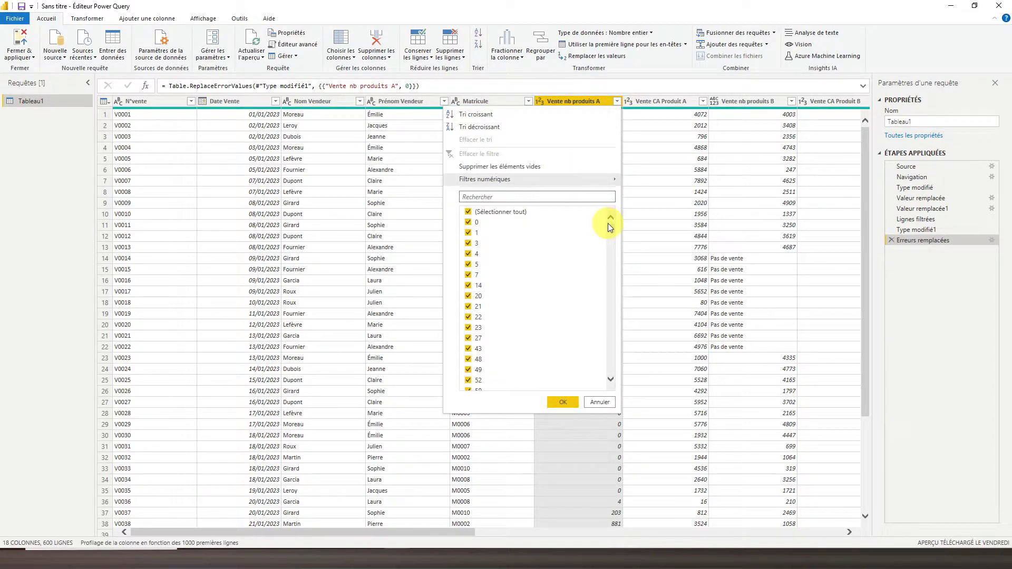
drag(610, 229, 617, 378)
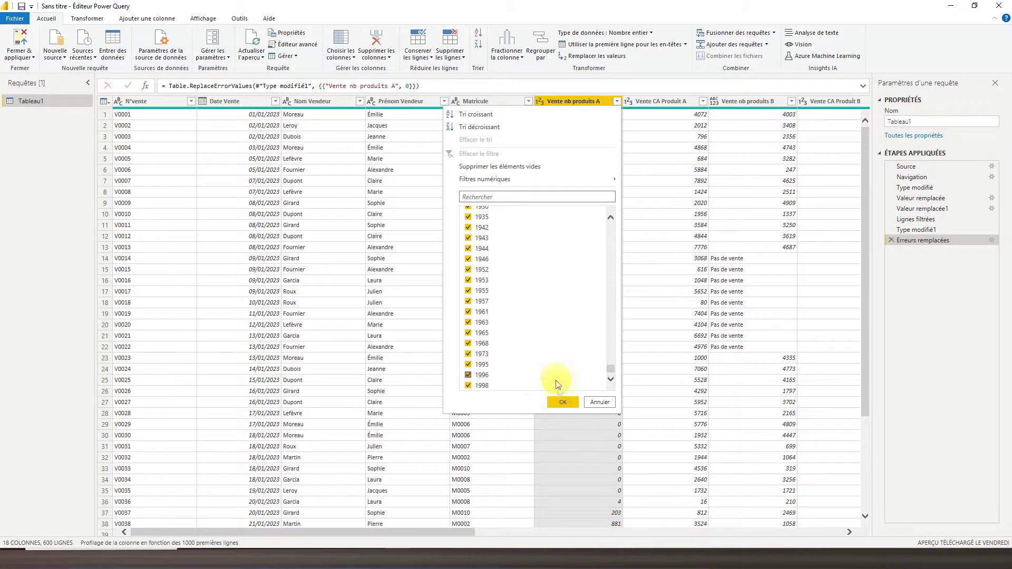
click(599, 402)
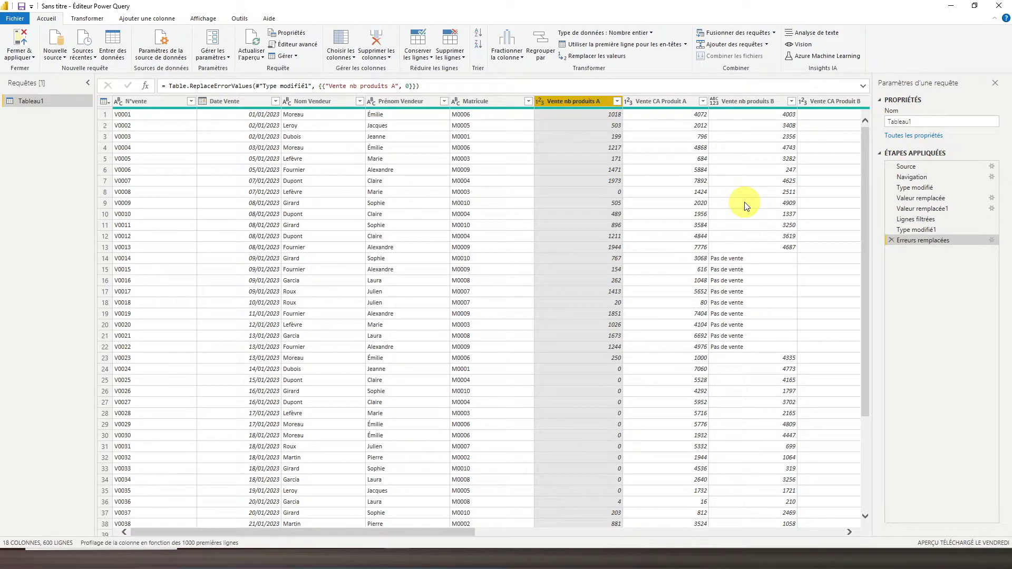
Change the data type of the Vente nb produits B column to whole number (Nombre entier)
click(763, 103)
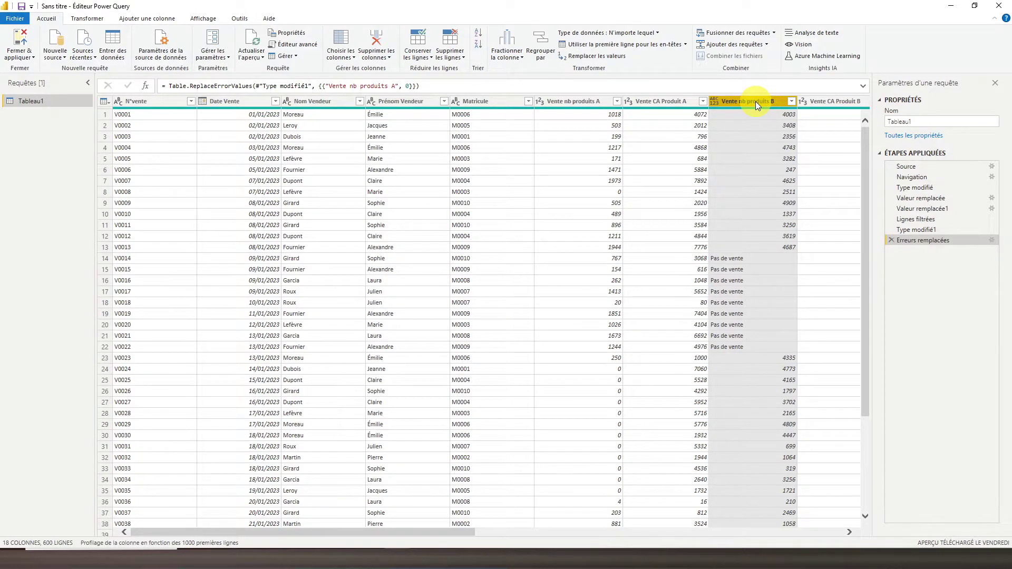
click(717, 102)
click(739, 136)
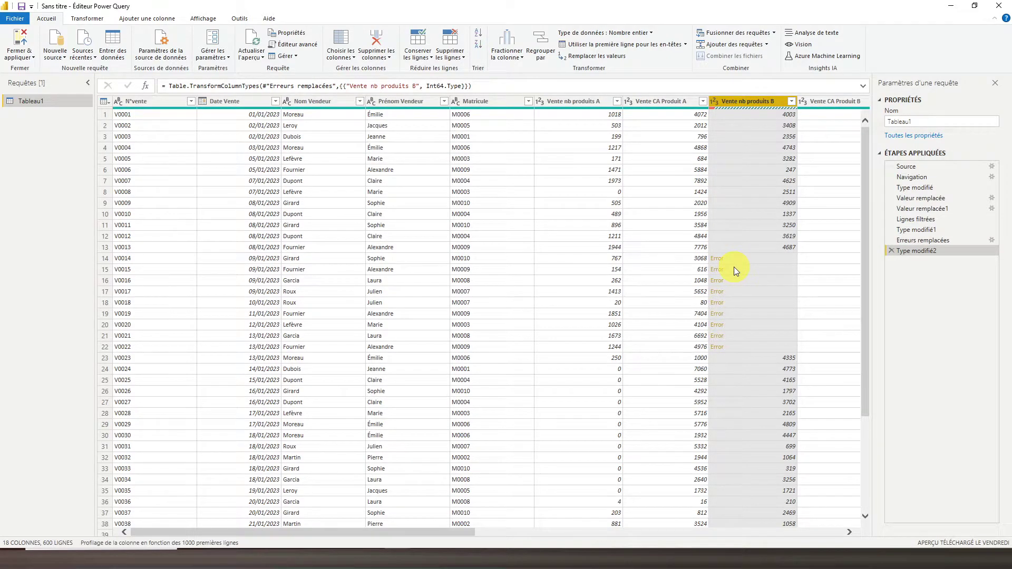
Try replacing the Vente nb produits B errors with 0, check the column quality summary, and delete that replacement step
right_click(742, 103)
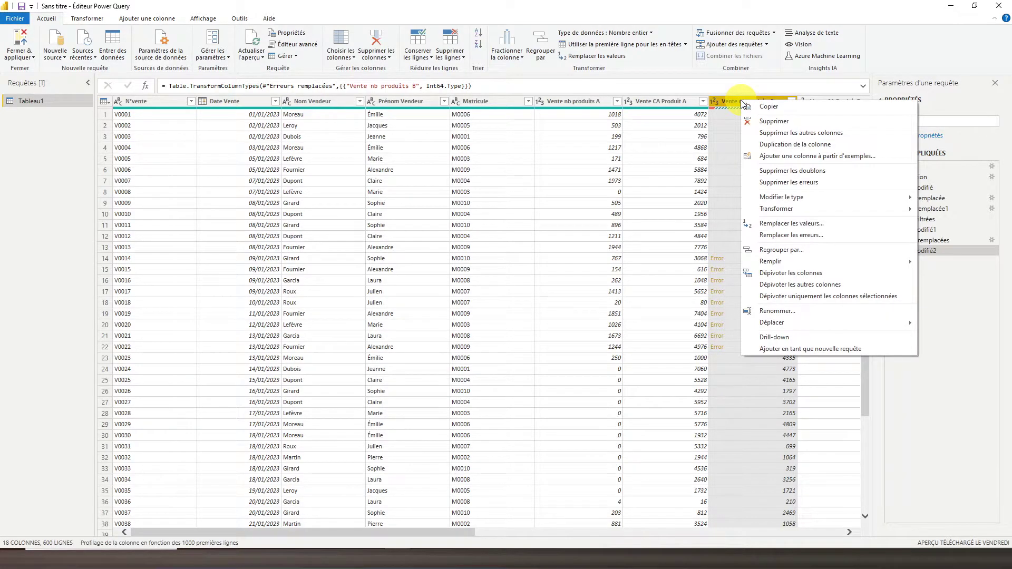
click(769, 235)
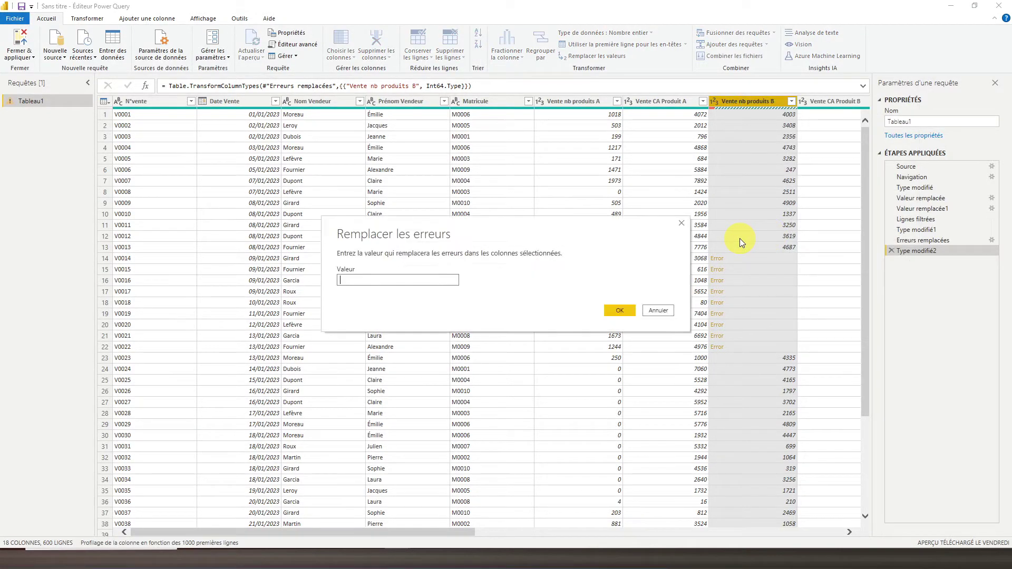
text(0)
click(617, 310)
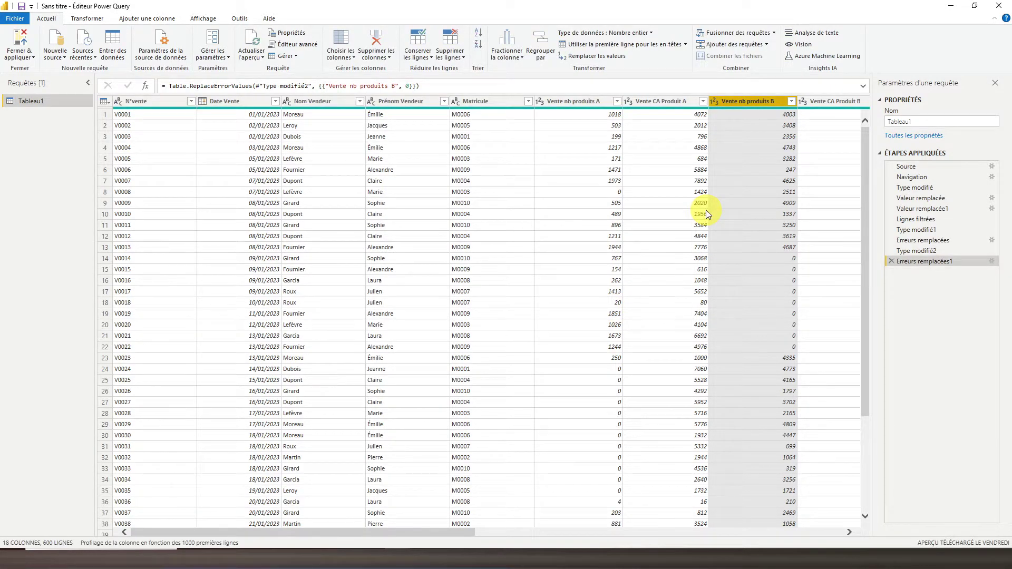
mouse_move(721, 110)
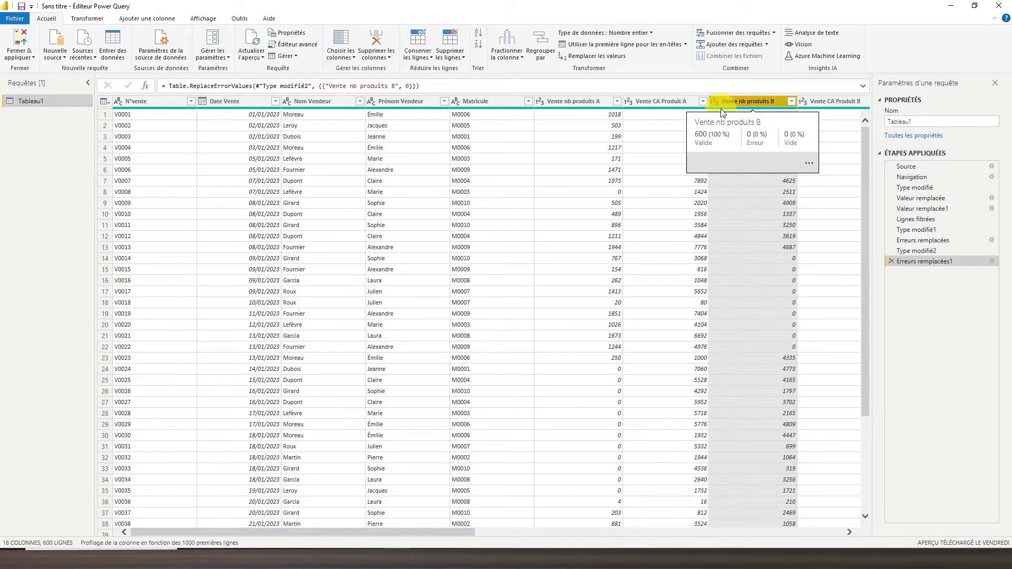
click(890, 261)
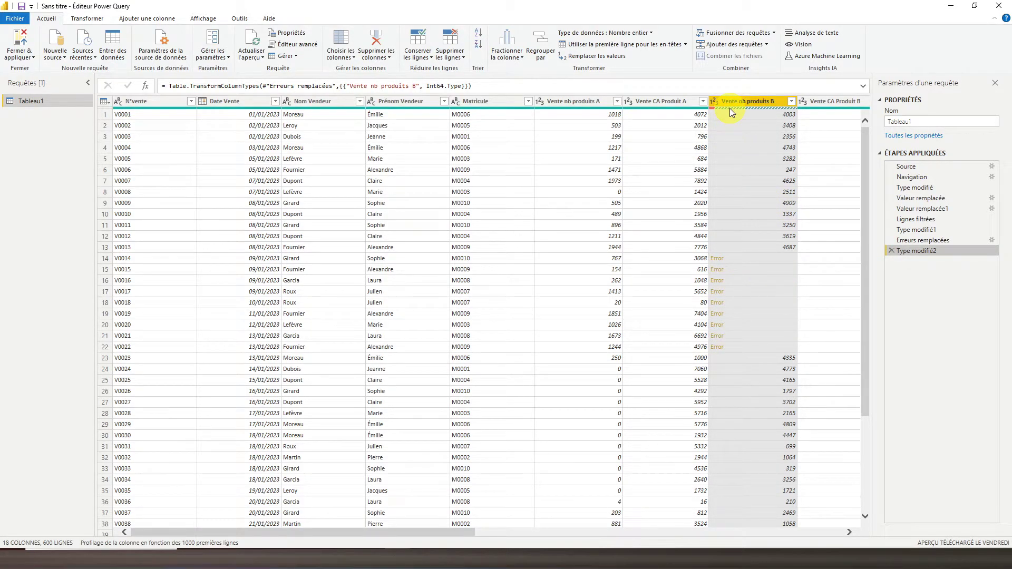
Check the quality summary of the Vente nb produits B column and replace its errors with 0
mouse_move(730, 108)
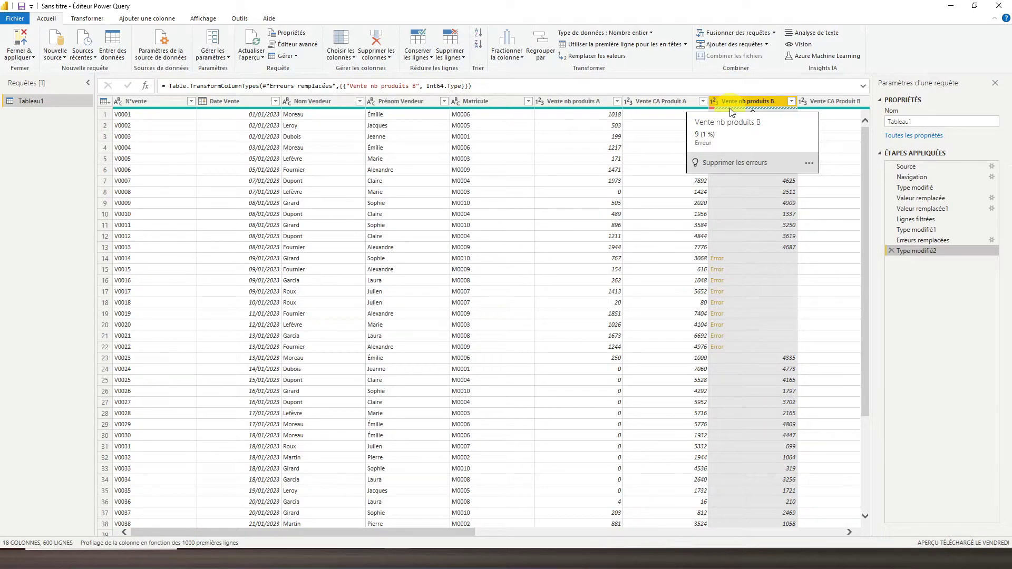
right_click(735, 100)
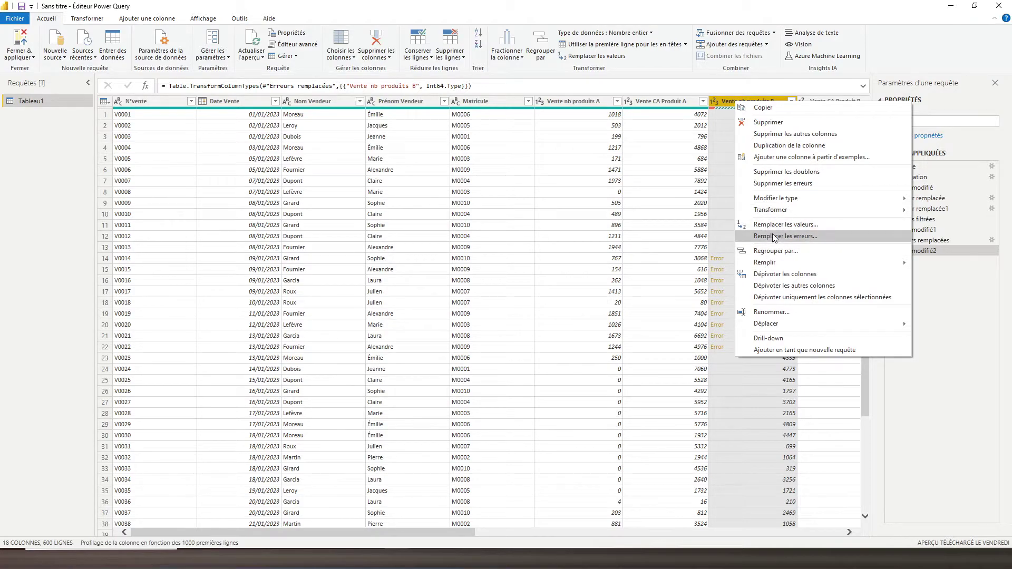
click(720, 245)
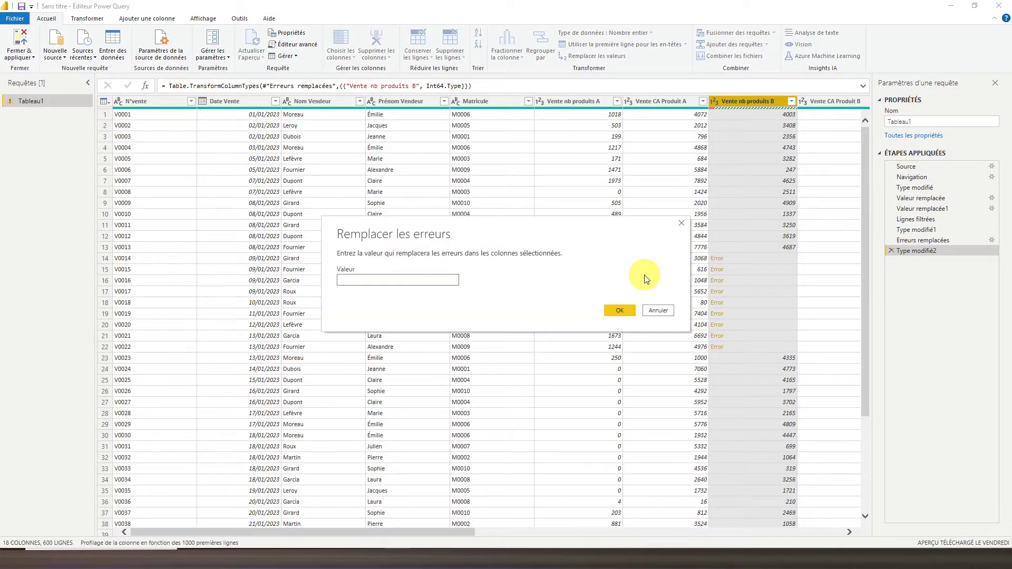
text(0)
click(622, 311)
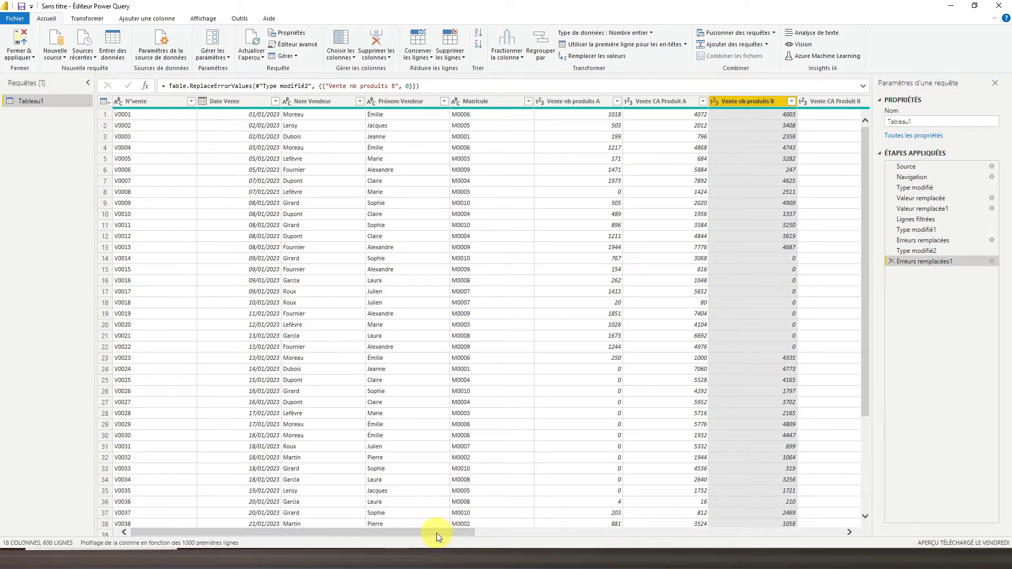
Examine the null cells in rows 3 to 8 of the Pays column
drag(435, 533, 789, 523)
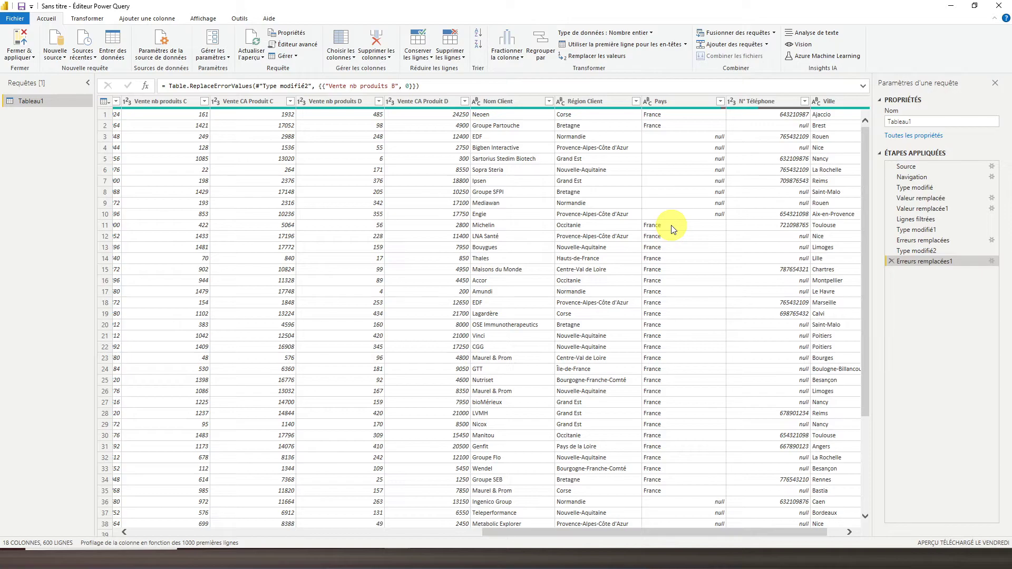
click(665, 136)
click(660, 148)
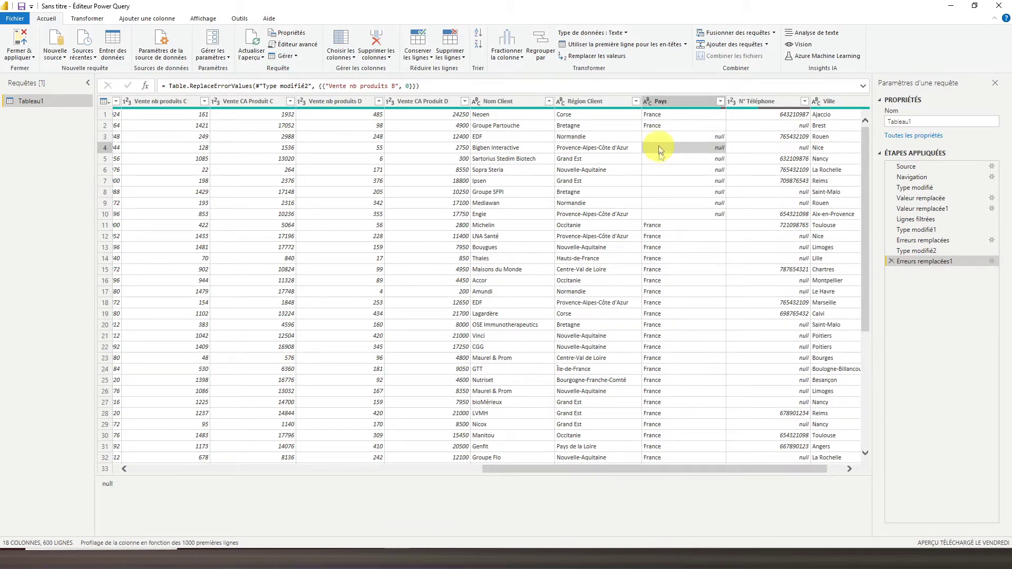
click(662, 159)
click(664, 170)
click(668, 181)
click(669, 194)
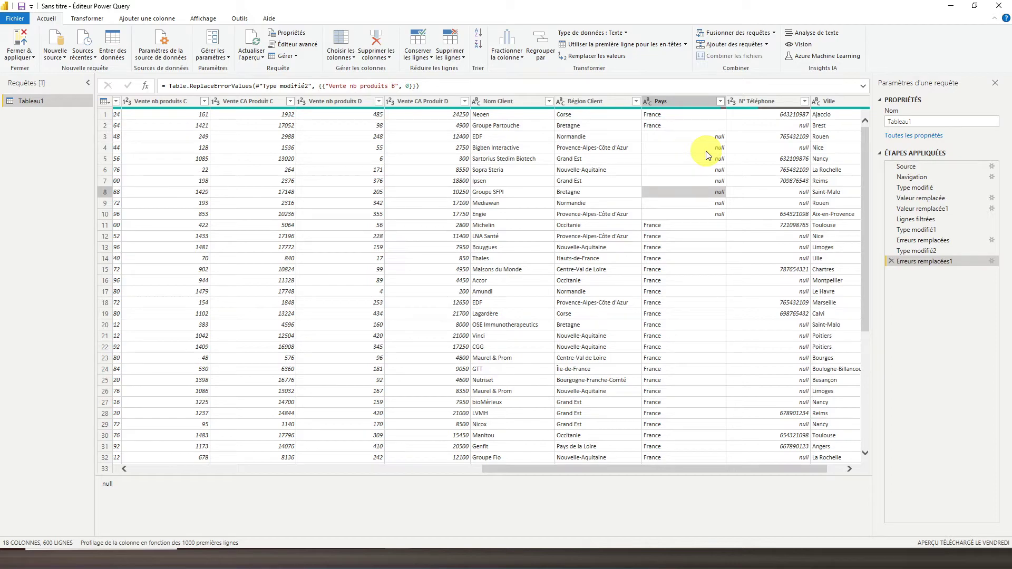
Fill the null cells of the Pays column downward (Vers le bas) with the values above them
click(673, 99)
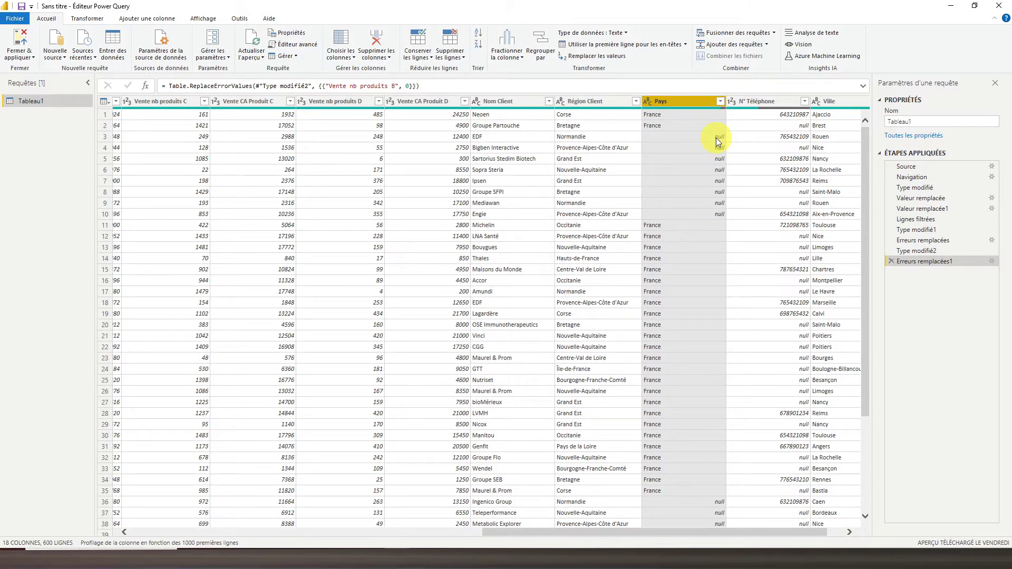
right_click(682, 104)
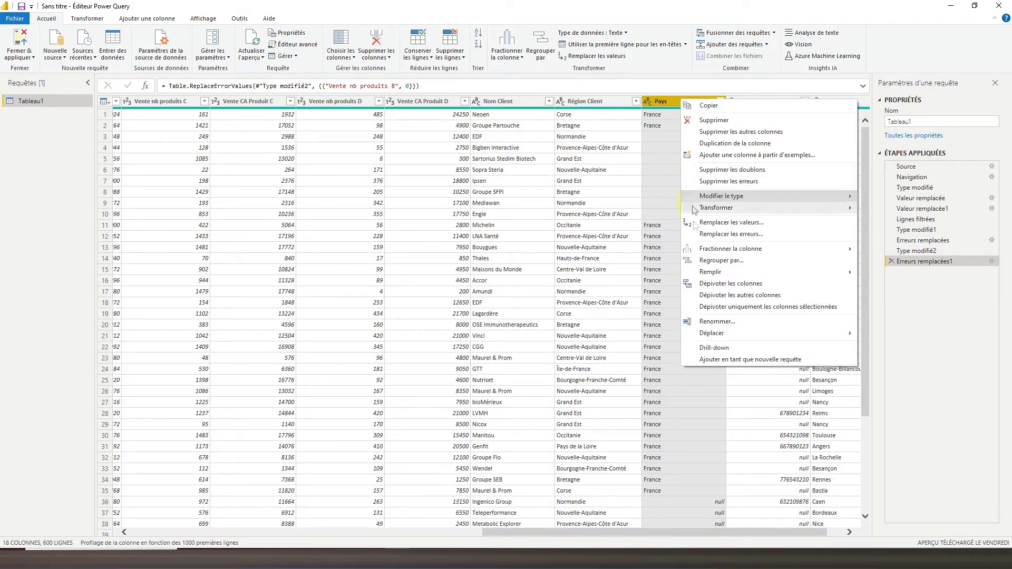
mouse_move(823, 273)
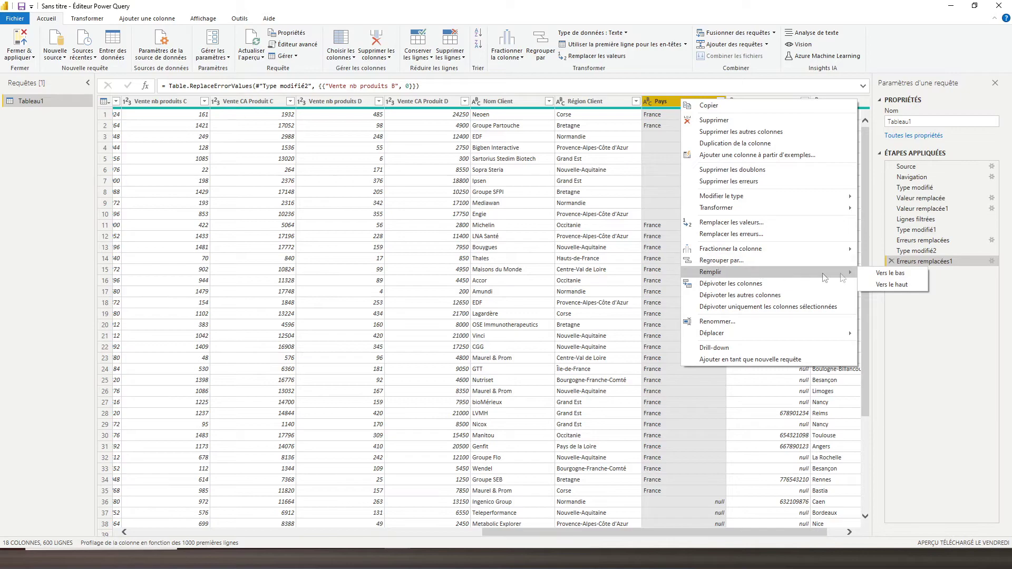
click(884, 274)
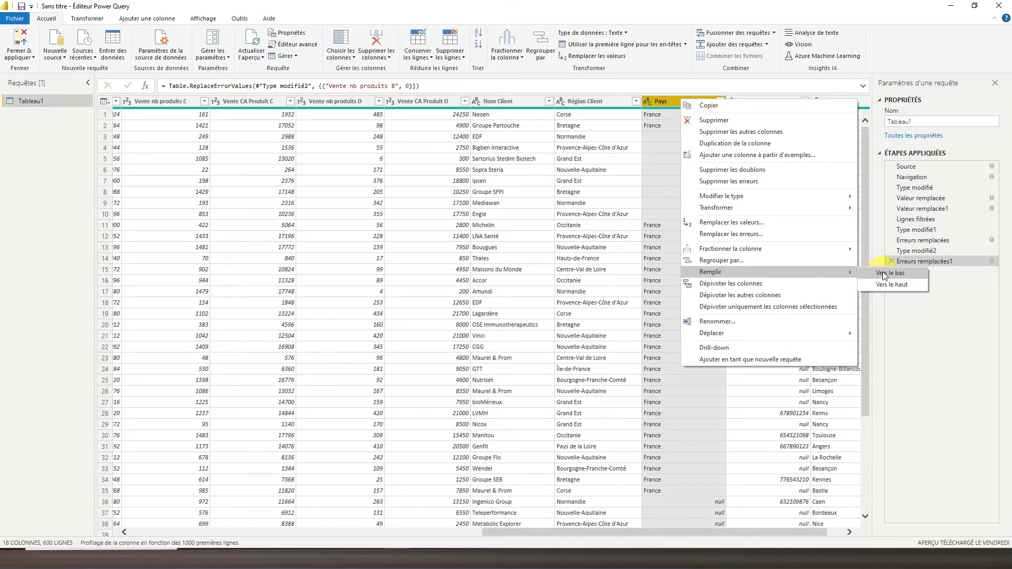